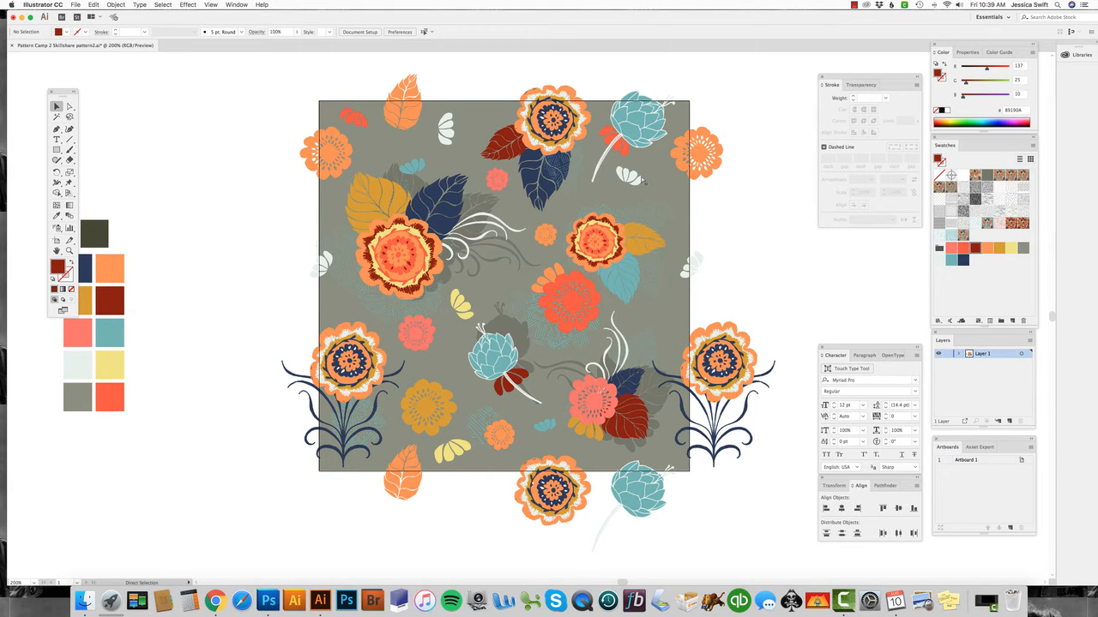
# - Place a copy of the teal bud flower with its red petals on the blank canvas beside the colour swatch squares
pyautogui.press('super+equal')
pyautogui.press('super+equal')
pyautogui.moveTo(587, 361); pyautogui.dragTo(597, 253)
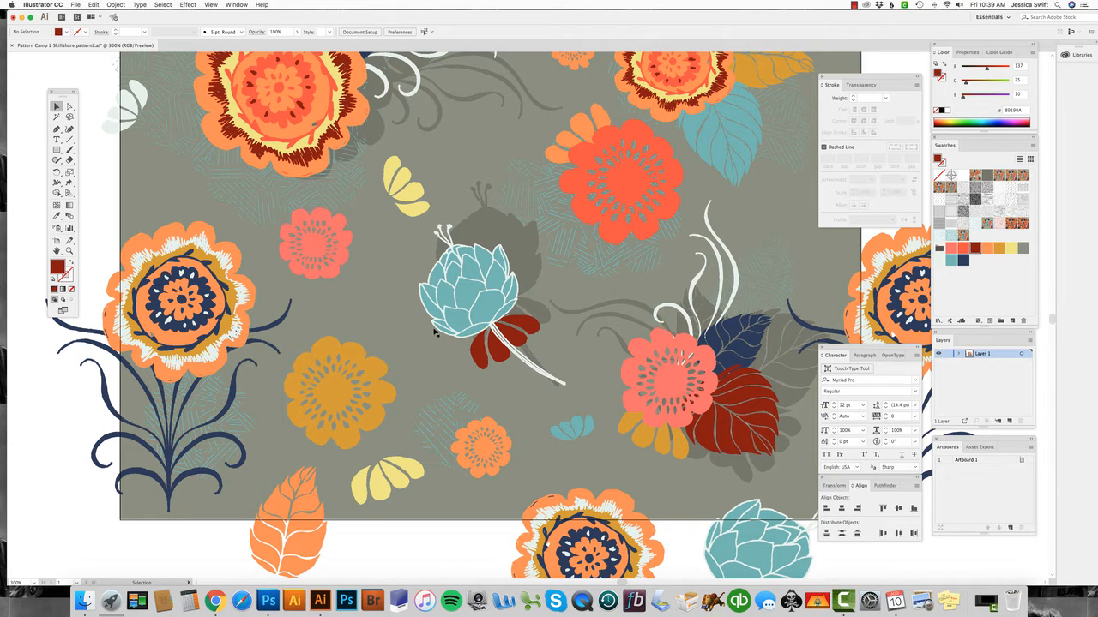
pyautogui.press('super+minus')
pyautogui.press('super+minus')
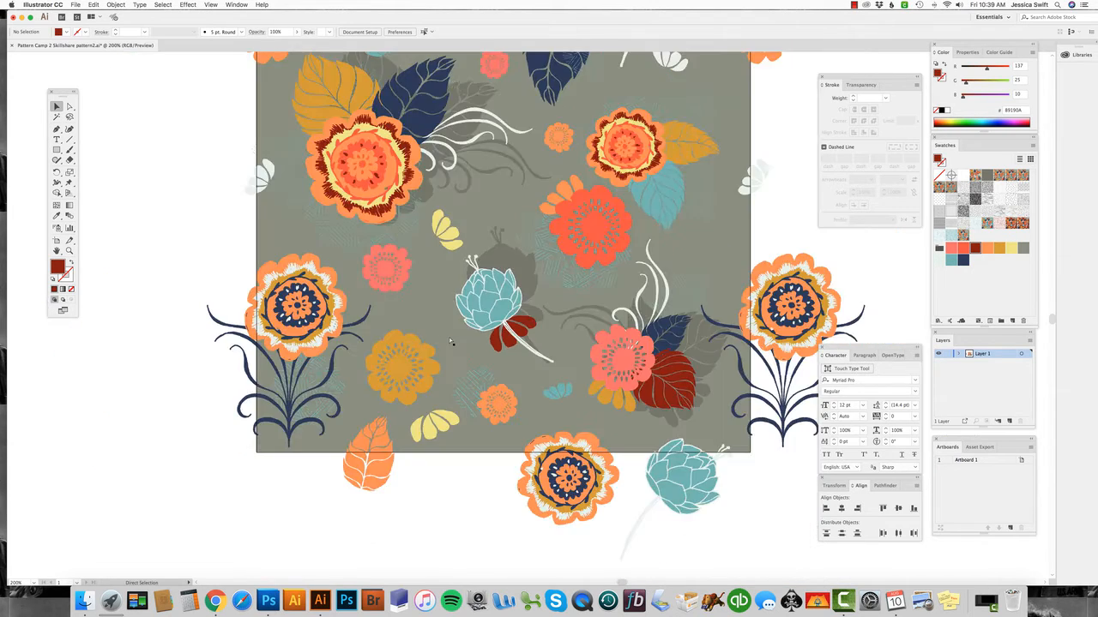
pyautogui.press('super+minus')
pyautogui.click(499, 313)
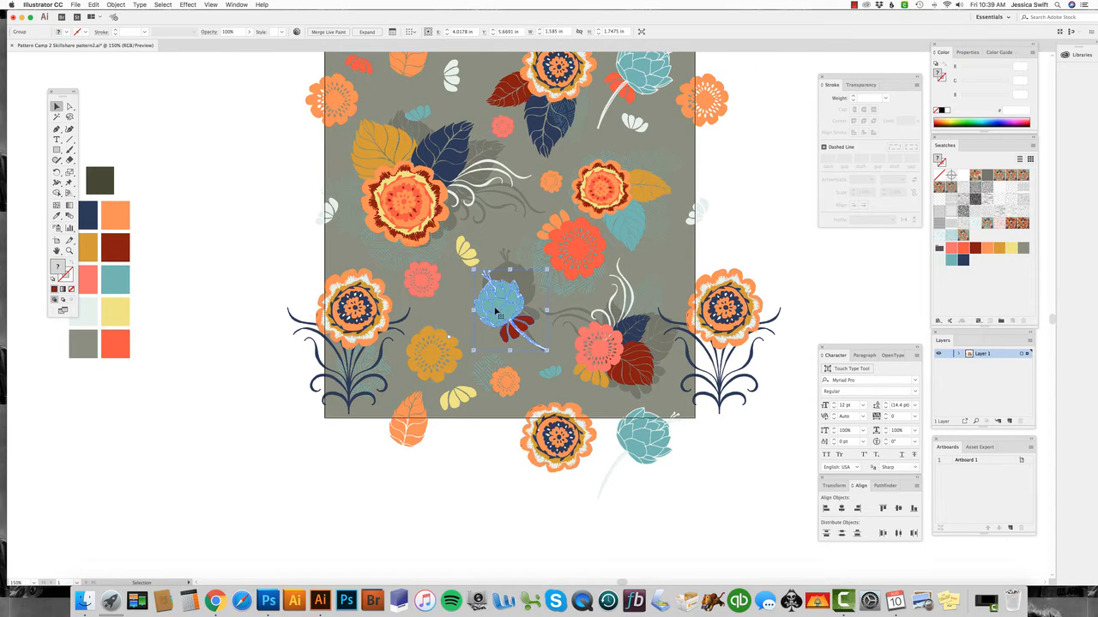
pyautogui.moveTo(492, 304); pyautogui.dragTo(216, 196)
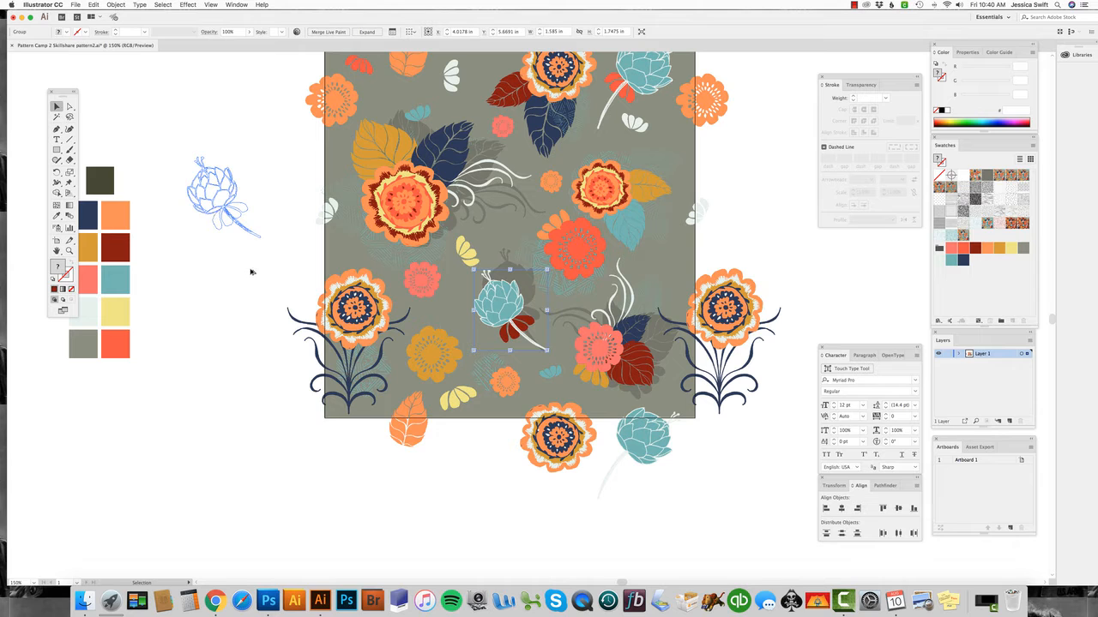
pyautogui.click(243, 286)
pyautogui.hscroll(-5, 243, 286)
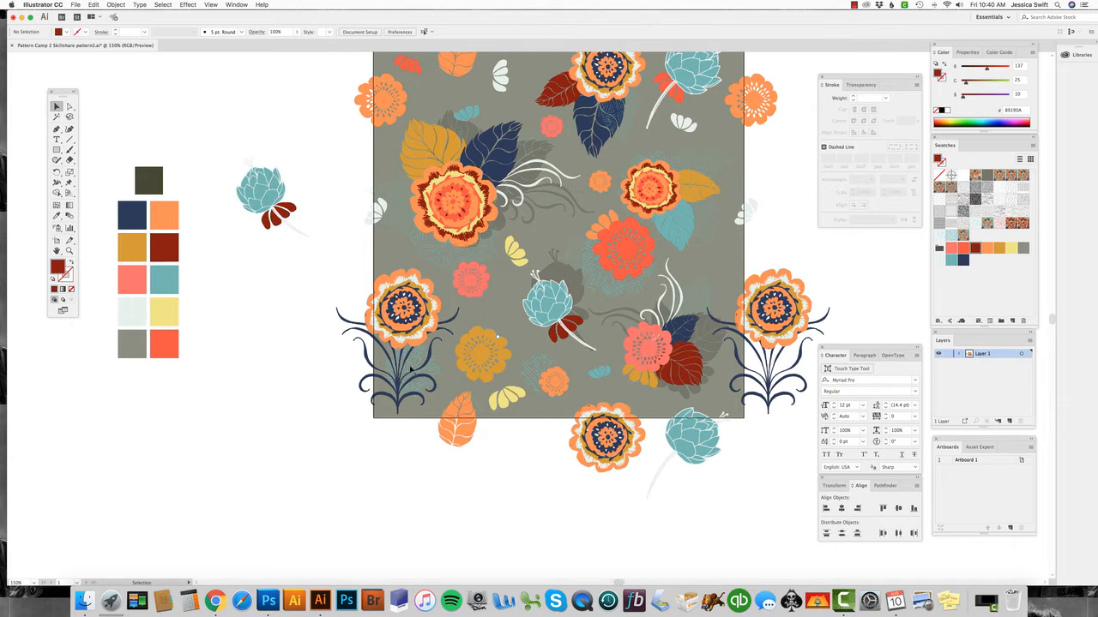
# - Delete the four red petals from the copied teal flower
pyautogui.hscroll(-1, 412, 367)
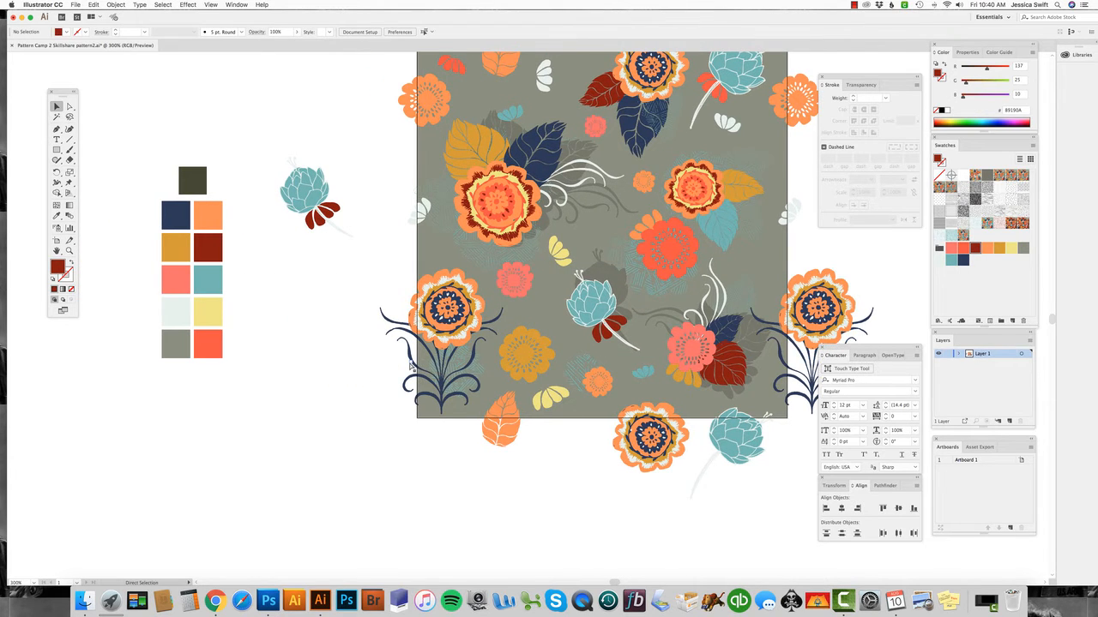
pyautogui.press('super+plus')
pyautogui.press('super+plus')
pyautogui.moveTo(119, 196); pyautogui.dragTo(397, 427)
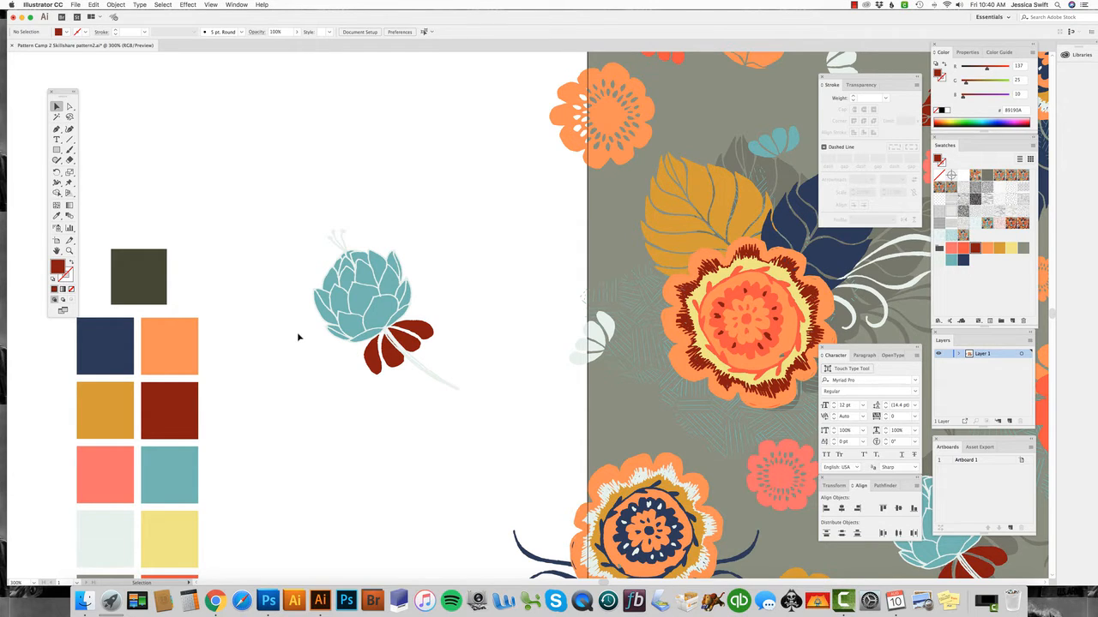
pyautogui.click(70, 106)
pyautogui.click(374, 355)
pyautogui.keyDown('shift'); pyautogui.click(396, 359); pyautogui.keyUp('shift')
pyautogui.keyDown('shift'); pyautogui.click(410, 344); pyautogui.keyUp('shift')
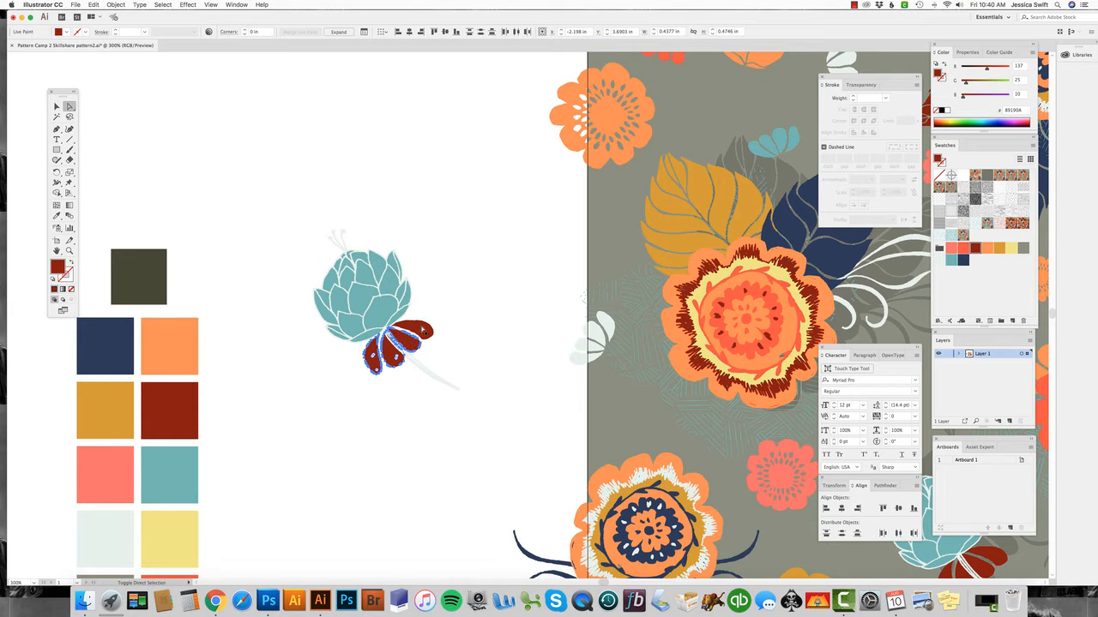
pyautogui.keyDown('shift'); pyautogui.click(421, 331); pyautogui.keyUp('shift')
pyautogui.press('Delete')
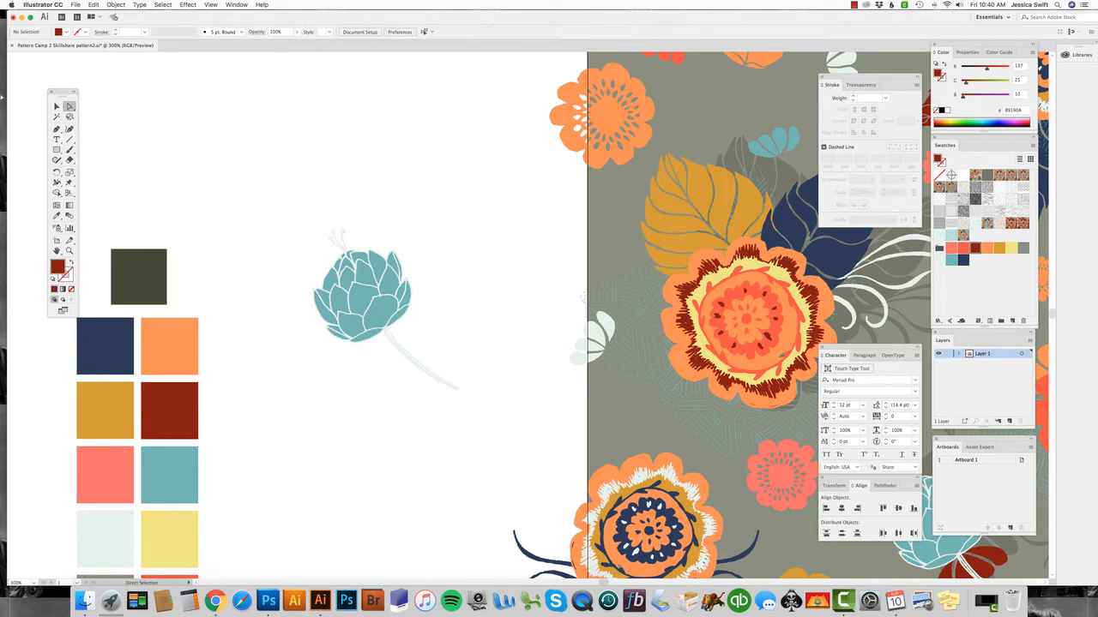
# - Recolor the copied flower's off-white linework to the palette's navy blue using Recolor Artwork
pyautogui.press('v')
pyautogui.hscroll(-5, 386, 257)
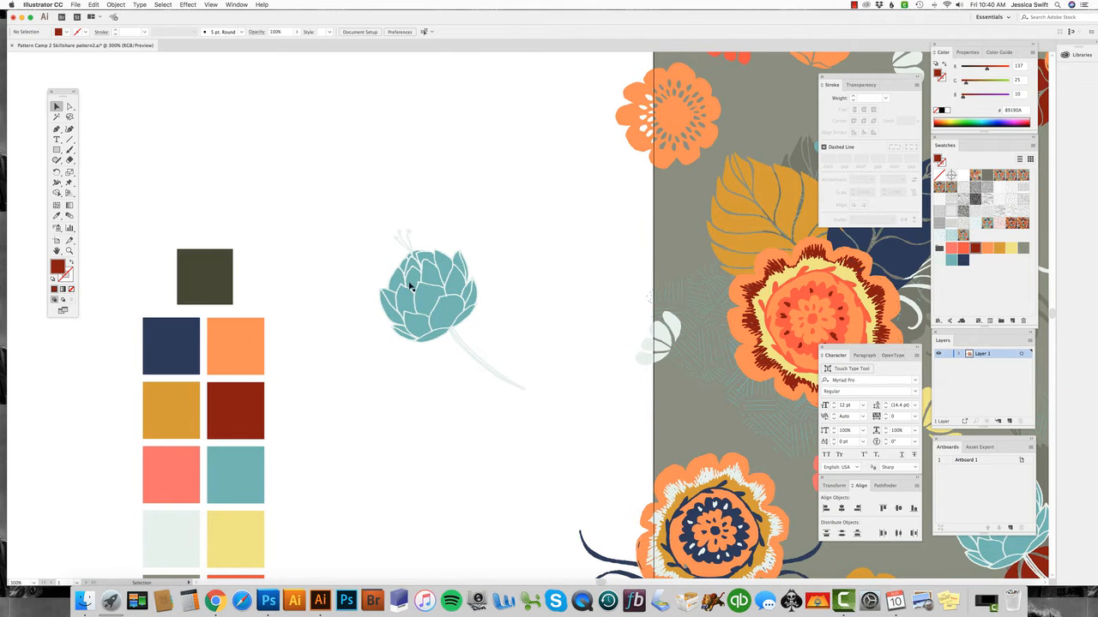
pyautogui.click(410, 286)
pyautogui.keyDown('shift'); pyautogui.click(190, 348); pyautogui.keyUp('shift')
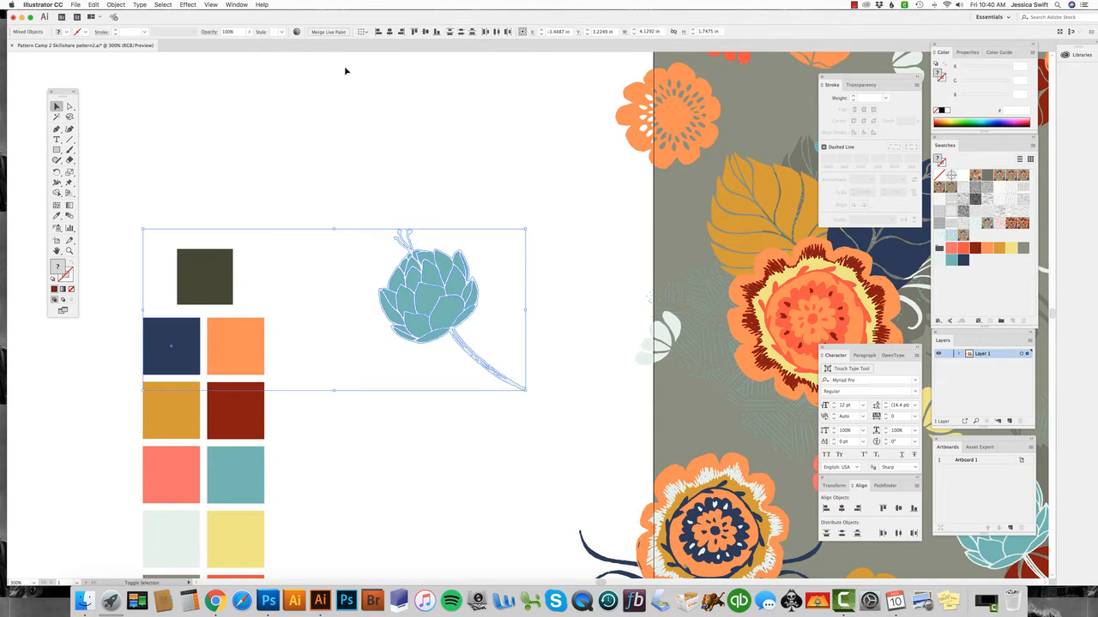
pyautogui.click(297, 32)
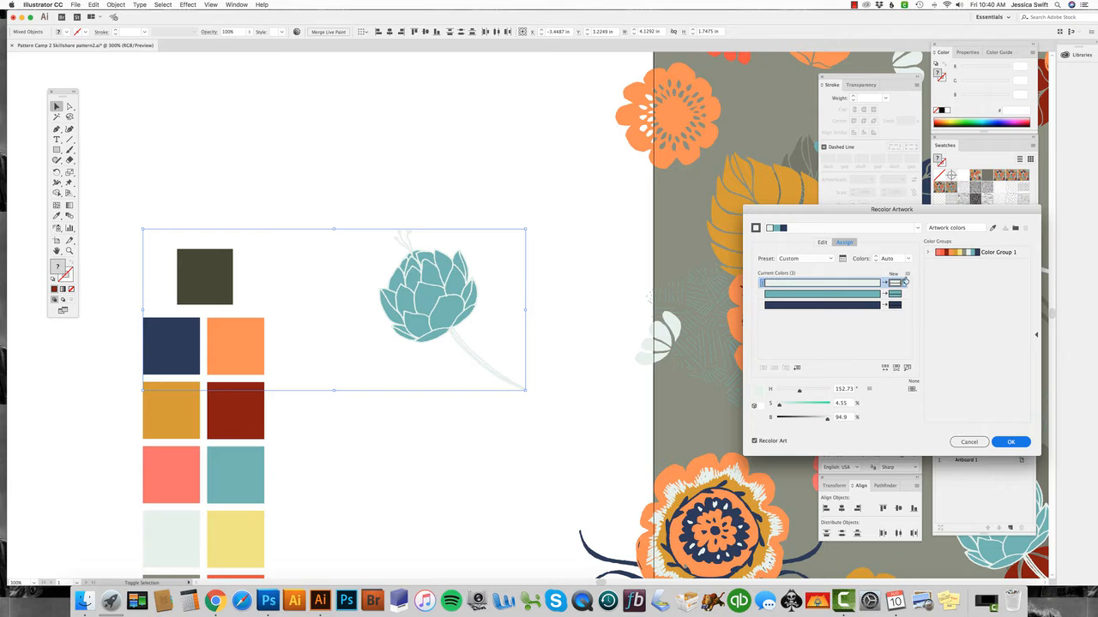
pyautogui.moveTo(866, 307); pyautogui.dragTo(898, 285)
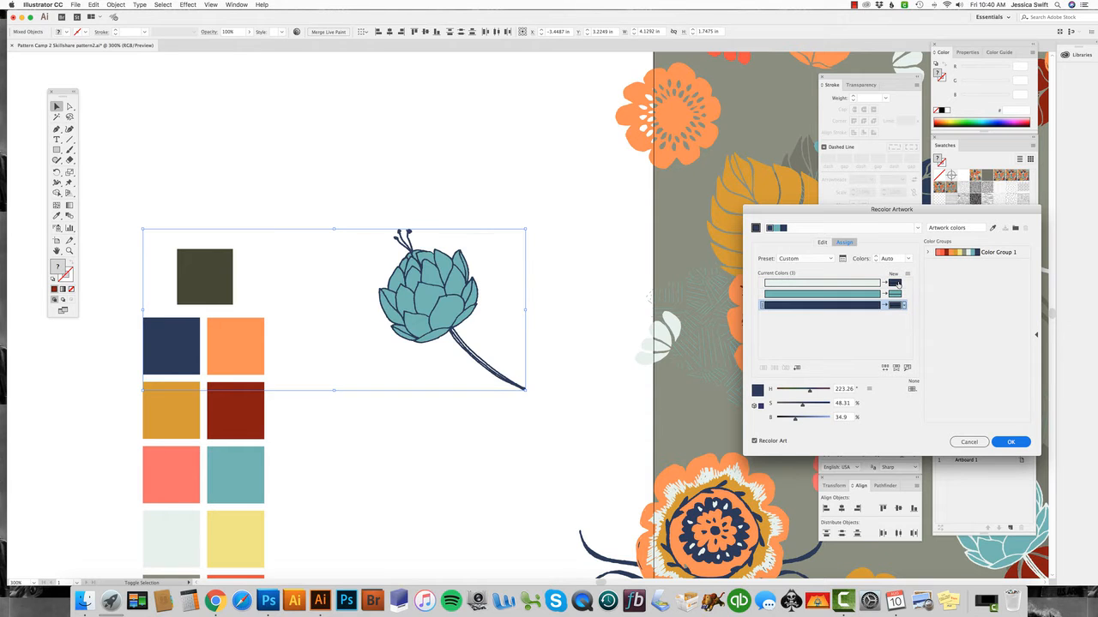
pyautogui.press('Return')
pyautogui.click(430, 133)
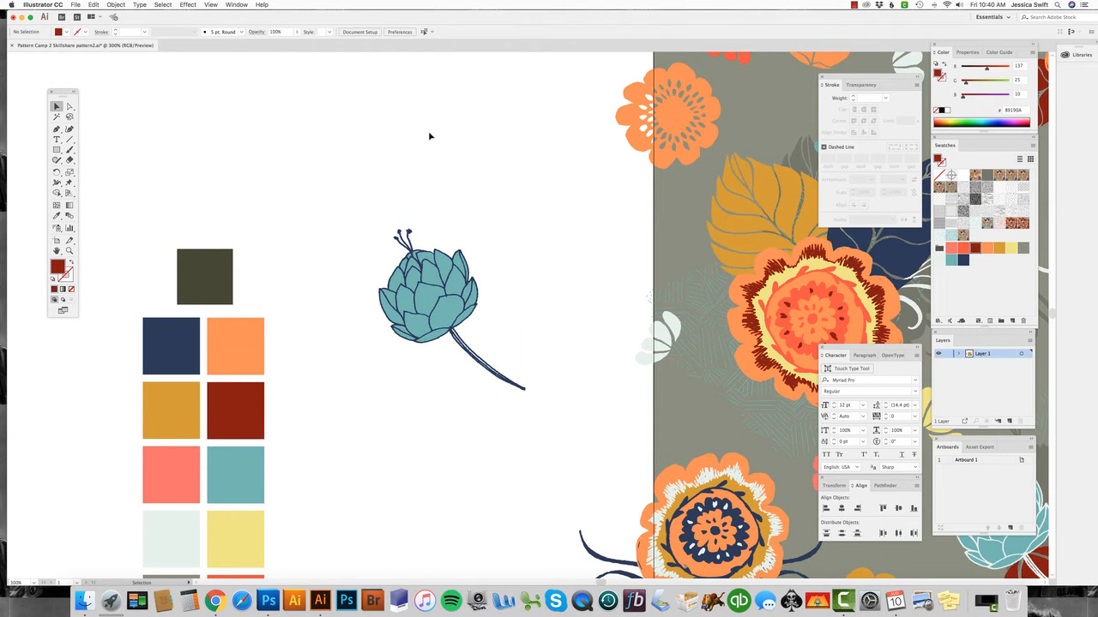
# - Select the navy-outlined flower and look up the Paste in Front command
pyautogui.hscroll(-3, 387, 157)
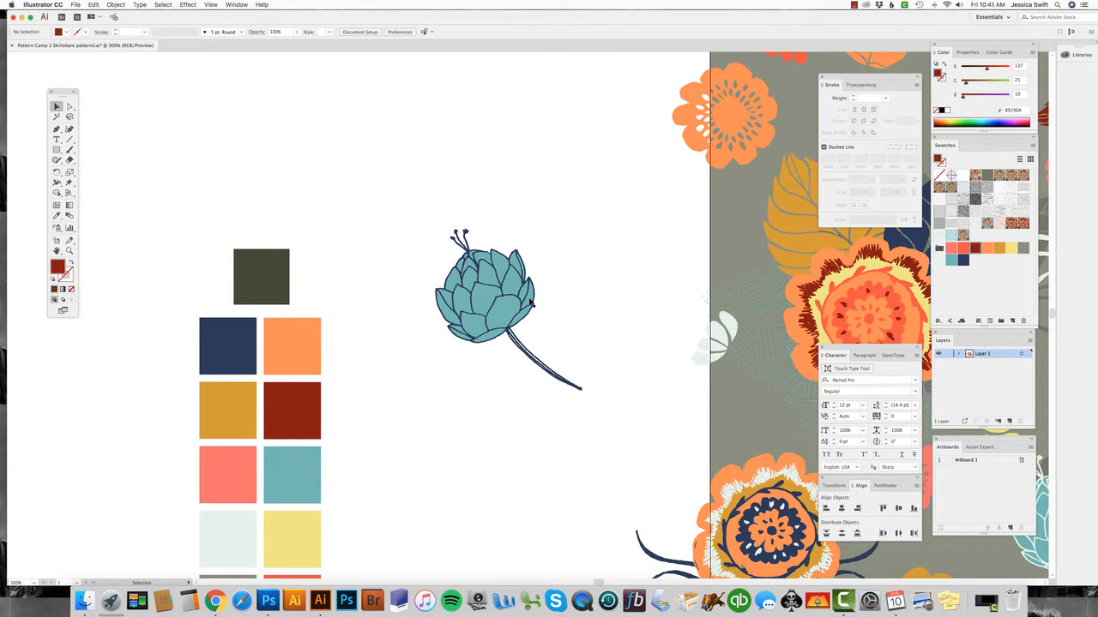
pyautogui.scroll(-1, 532, 303)
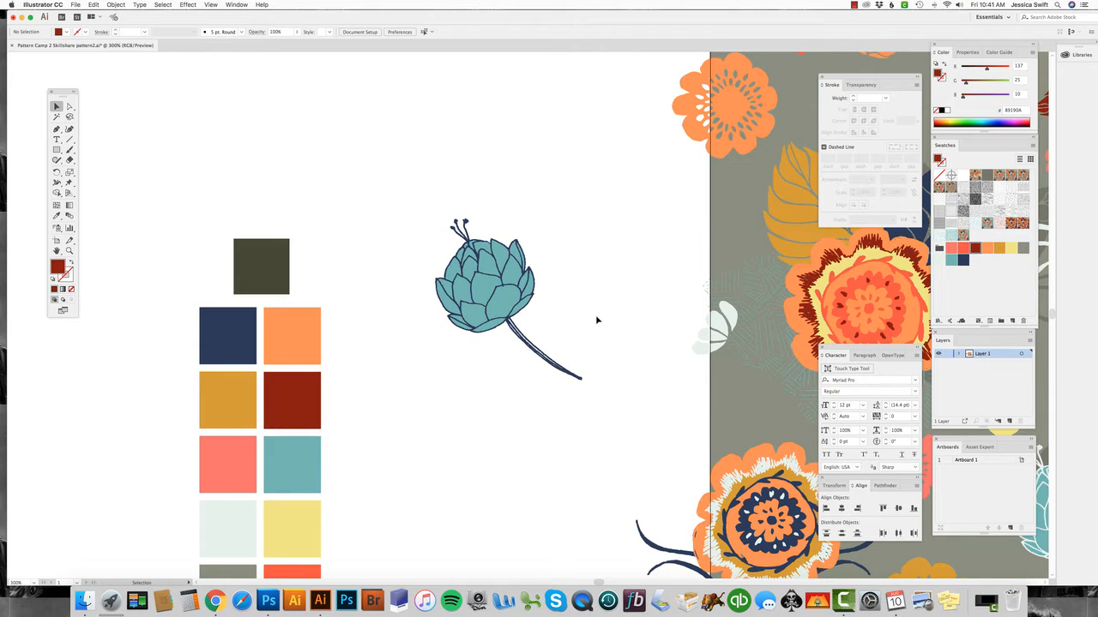
pyautogui.click(486, 306)
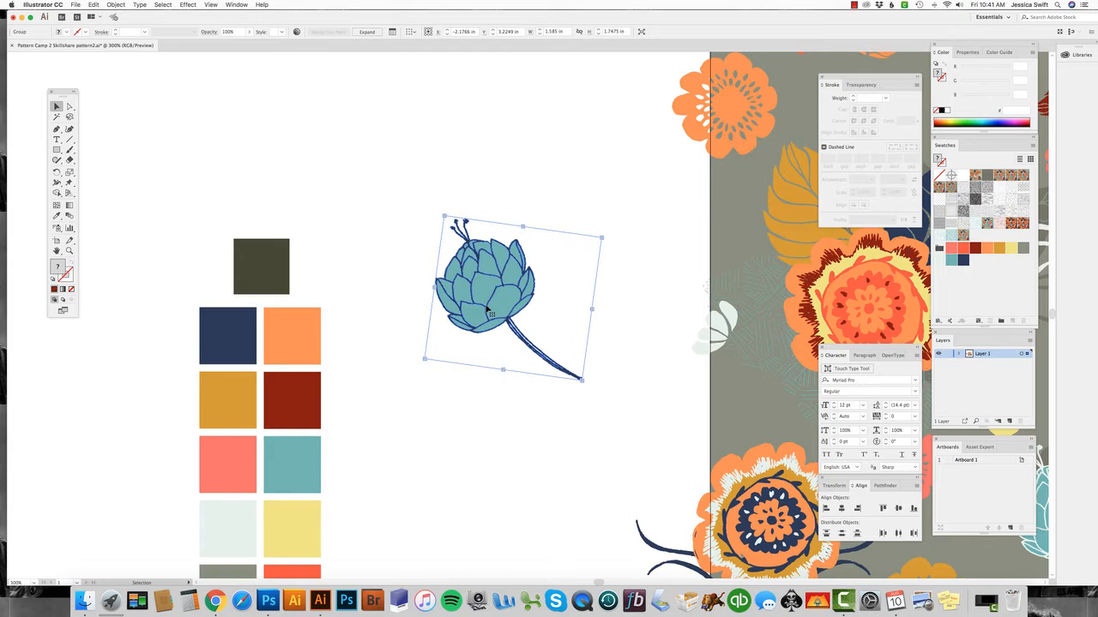
pyautogui.press('a')
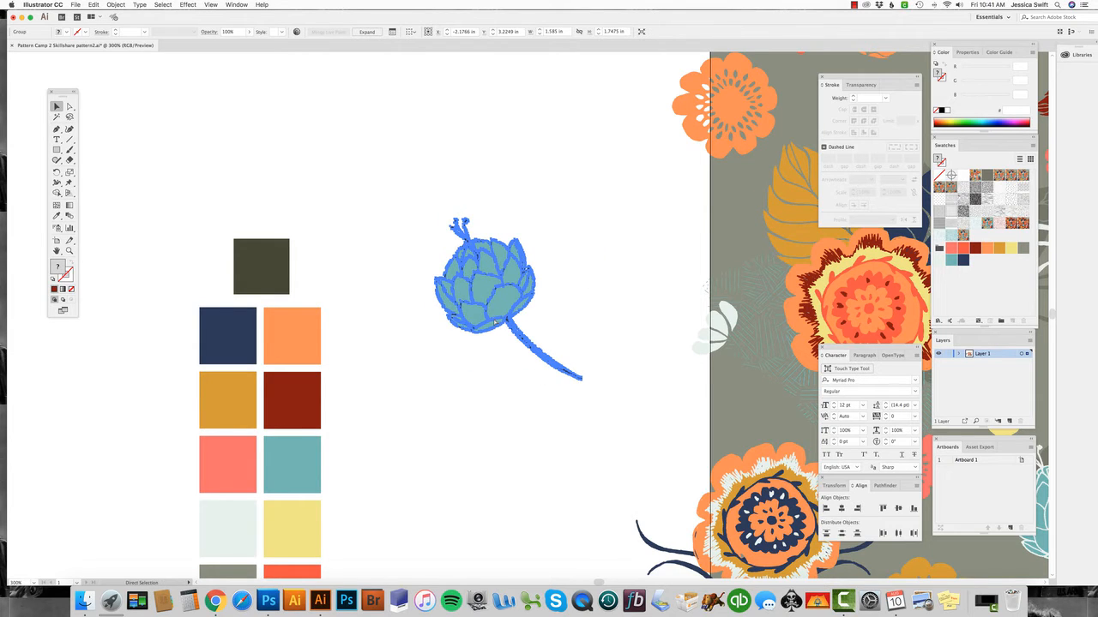
pyautogui.click(96, 5)
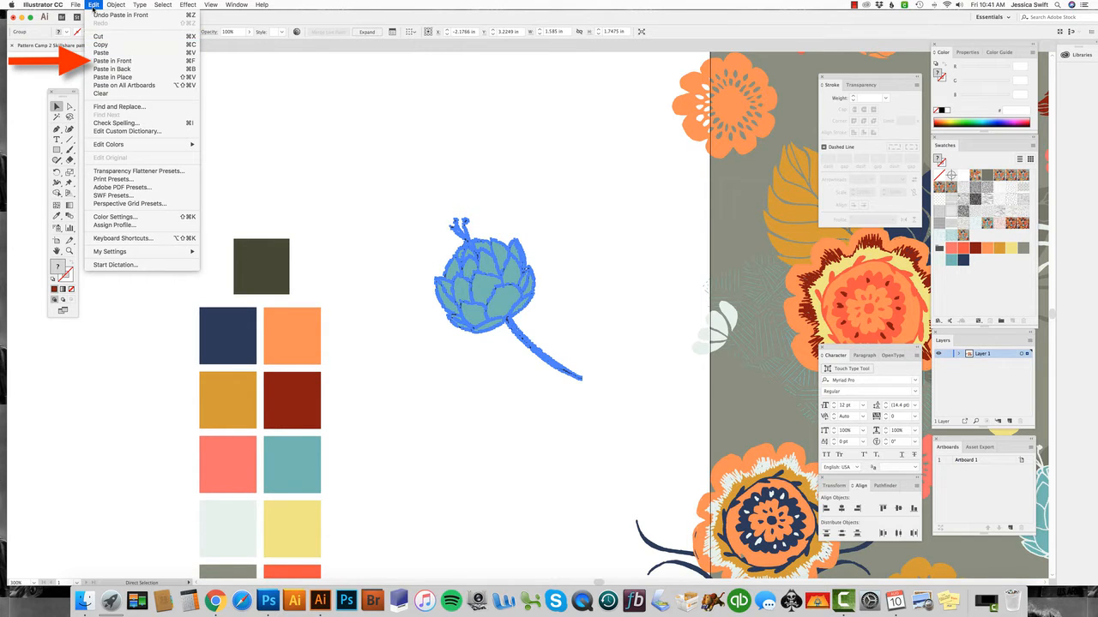
pyautogui.click(94, 8)
pyautogui.click(445, 226)
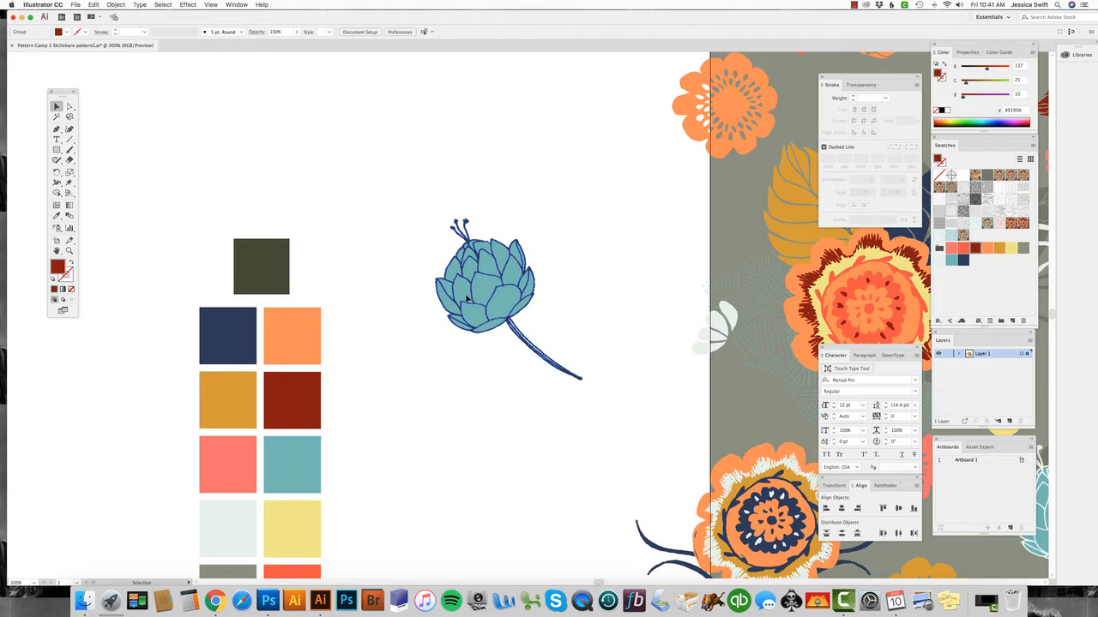
# - Copy the navy-outlined flower, paste it in front, and shift the duplicate left until it sits beside the original
pyautogui.click(466, 298)
pyautogui.press('super+c')
pyautogui.press('super+f')
pyautogui.hotkey('shift', 'Left')
pyautogui.hotkey('shift', 'Left')
pyautogui.hotkey('shift', 'Left')
pyautogui.hotkey('shift', 'Left')
pyautogui.hotkey('shift', 'Left')
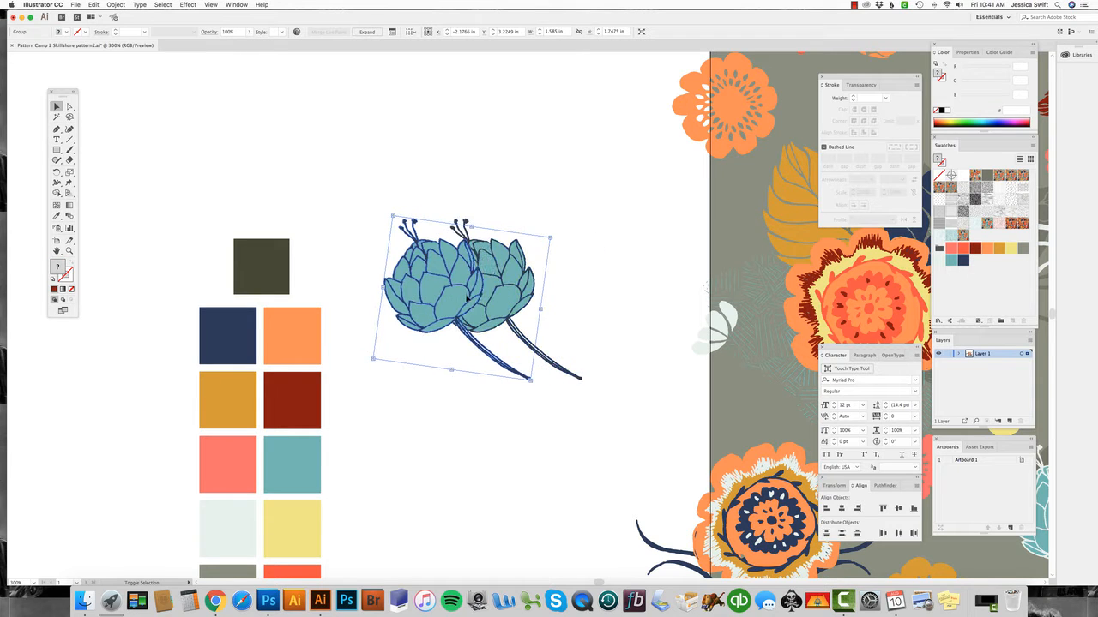
pyautogui.hotkey('shift', 'Left')
pyautogui.hotkey('shift', 'Left')
pyautogui.hotkey('shift', 'Left')
pyautogui.hotkey('shift', 'Left')
pyautogui.hotkey('shift', 'Left')
pyautogui.hotkey('shift', 'Left')
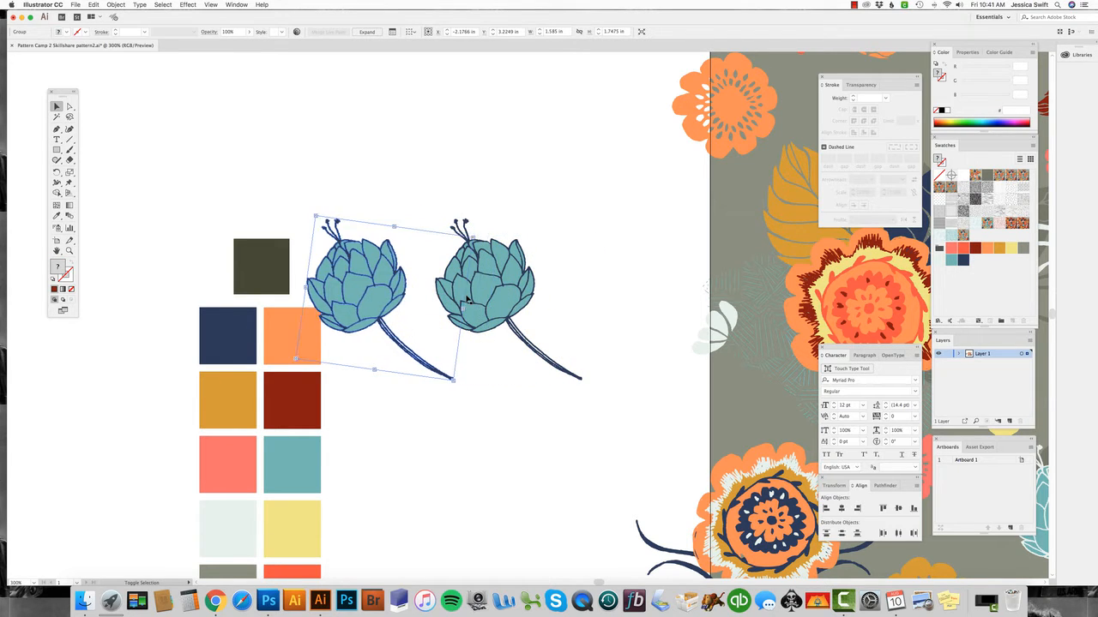
pyautogui.hotkey('shift', 'Left')
pyautogui.hotkey('shift', 'Left')
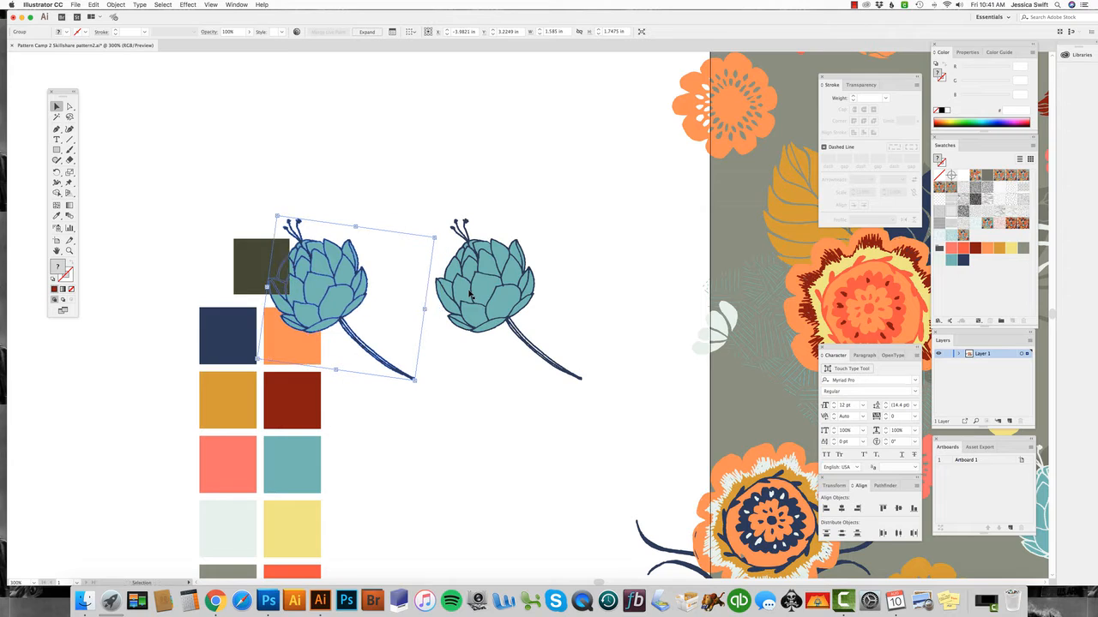
pyautogui.hotkey('shift', 'Right')
pyautogui.hotkey('shift', 'Right')
pyautogui.hotkey('shift', 'Right')
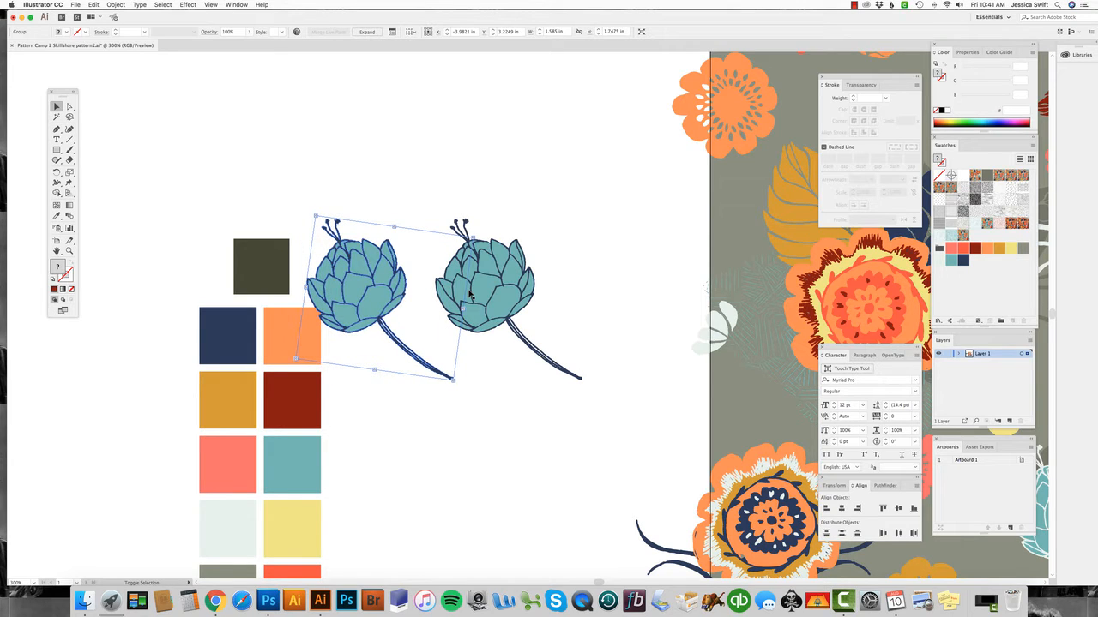
pyautogui.hotkey('shift', 'Right')
pyautogui.hotkey('shift', 'Right')
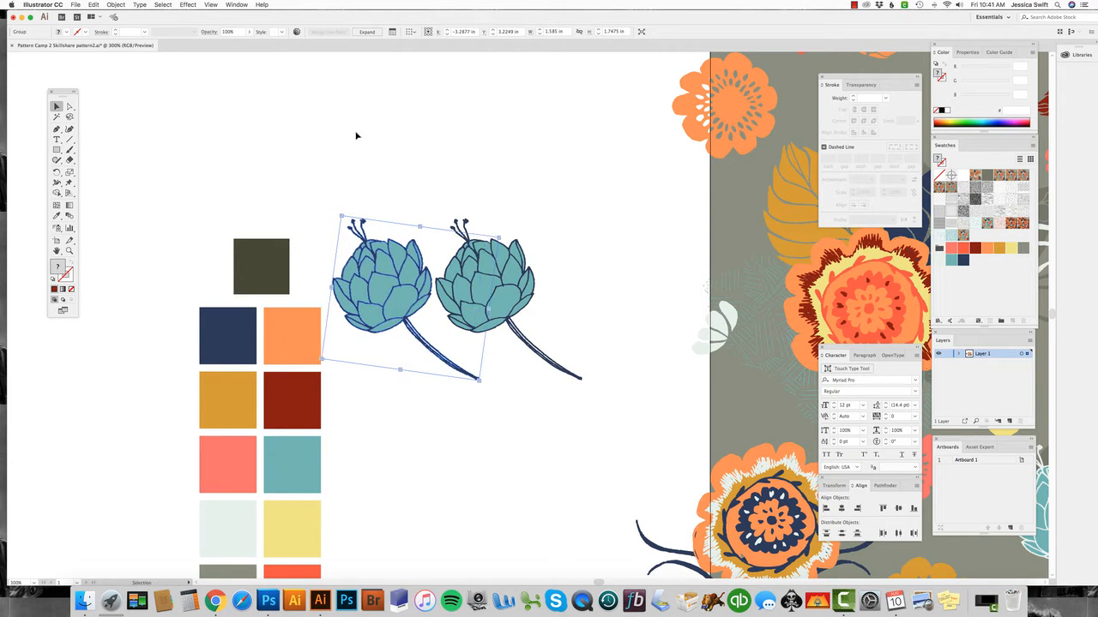
pyautogui.click(361, 150)
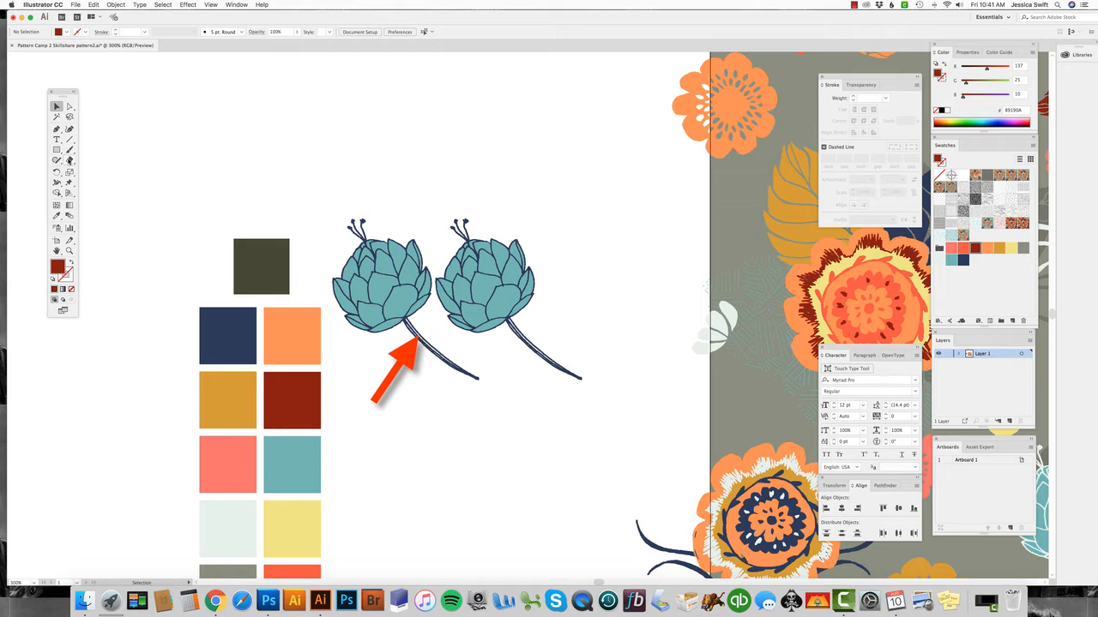
# - Erase around the top of the left flower's stem to separate the stem from the flower head
pyautogui.click(69, 160)
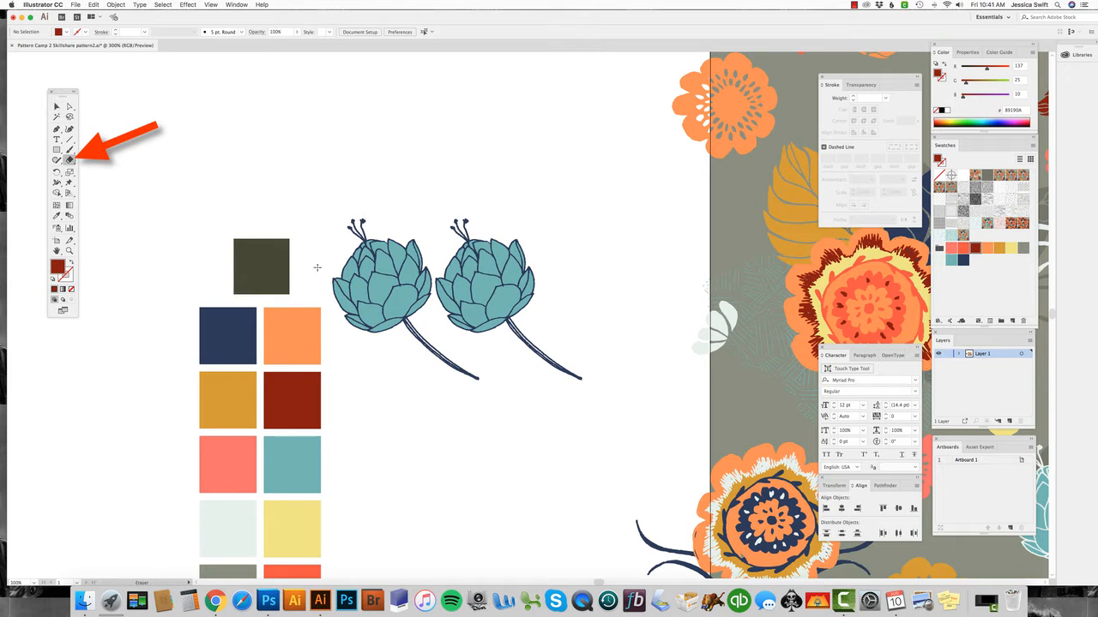
pyautogui.press('super+equal')
pyautogui.press('super+equal')
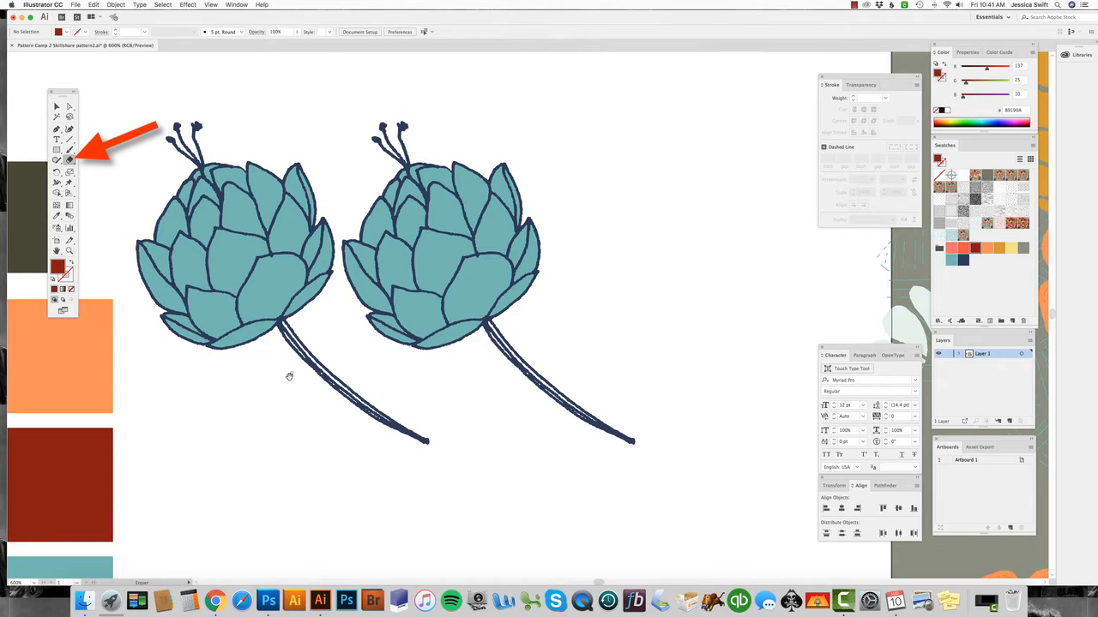
pyautogui.moveTo(289, 375)
pyautogui.mouseDown()
pyautogui.moveTo(428, 402)
pyautogui.moveTo(490, 400)
pyautogui.mouseUp()
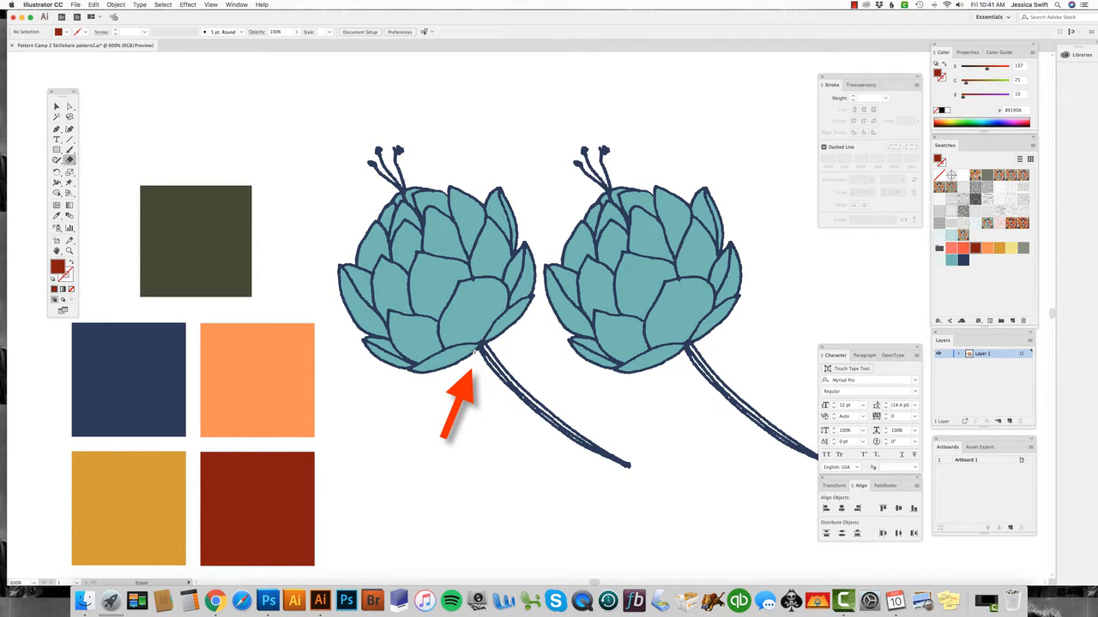
pyautogui.moveTo(476, 350); pyautogui.dragTo(482, 337)
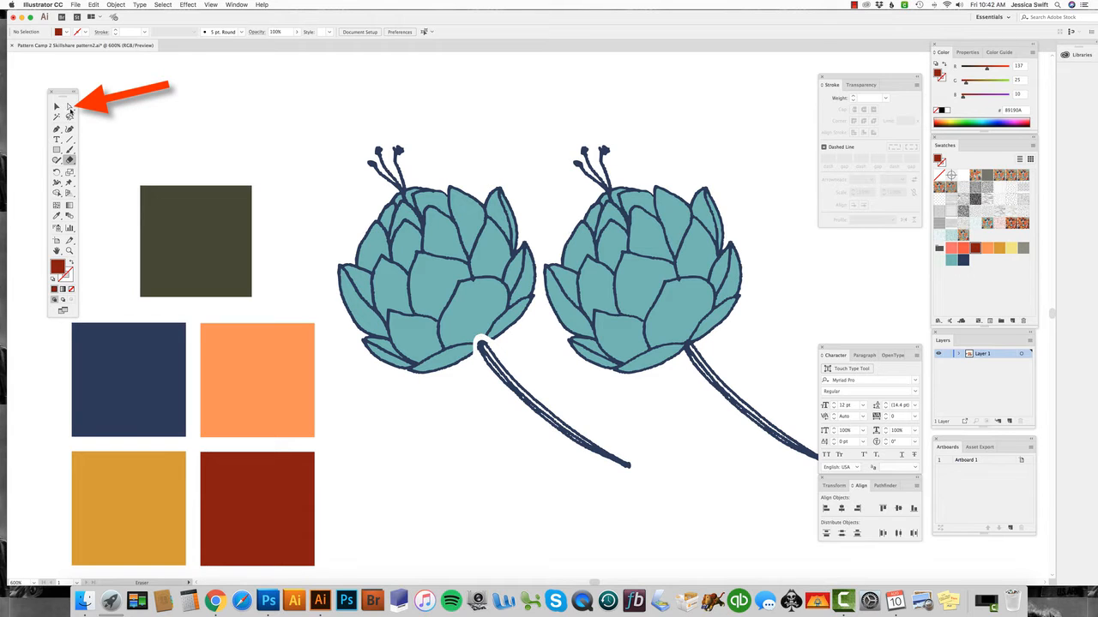
# - Delete the left copy's separated flower head and its leftover fragments, keeping only the stem
pyautogui.click(69, 106)
pyautogui.moveTo(335, 119)
pyautogui.mouseDown()
pyautogui.moveTo(500, 307)
pyautogui.moveTo(533, 324)
pyautogui.mouseUp()
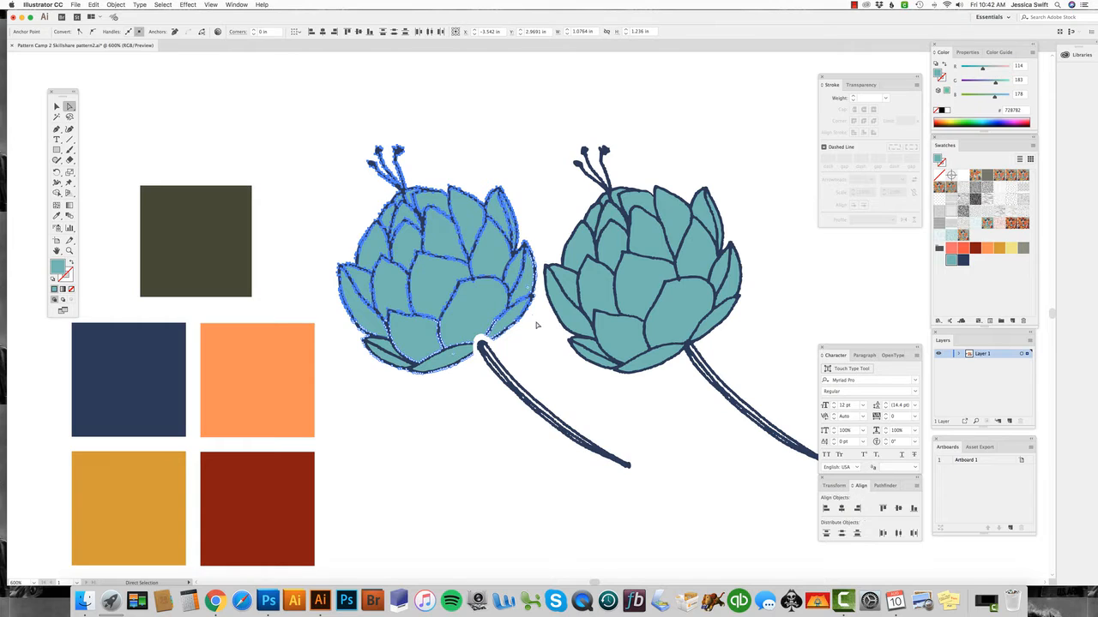
pyautogui.press('Delete')
pyautogui.moveTo(342, 283); pyautogui.dragTo(475, 420)
pyautogui.press('Delete')
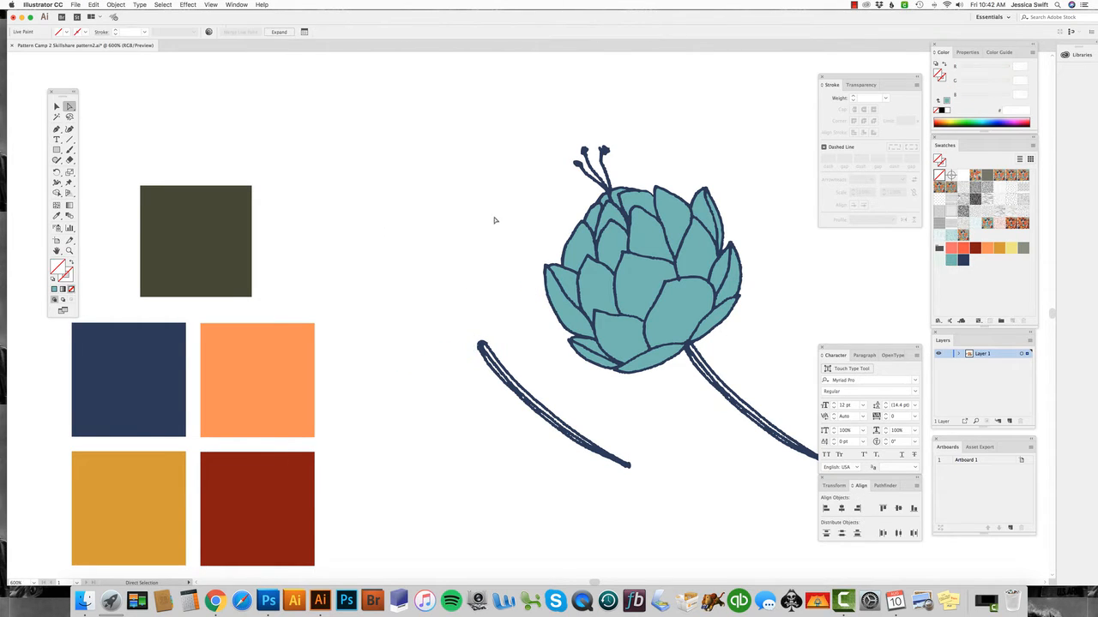
pyautogui.moveTo(493, 217); pyautogui.dragTo(534, 352)
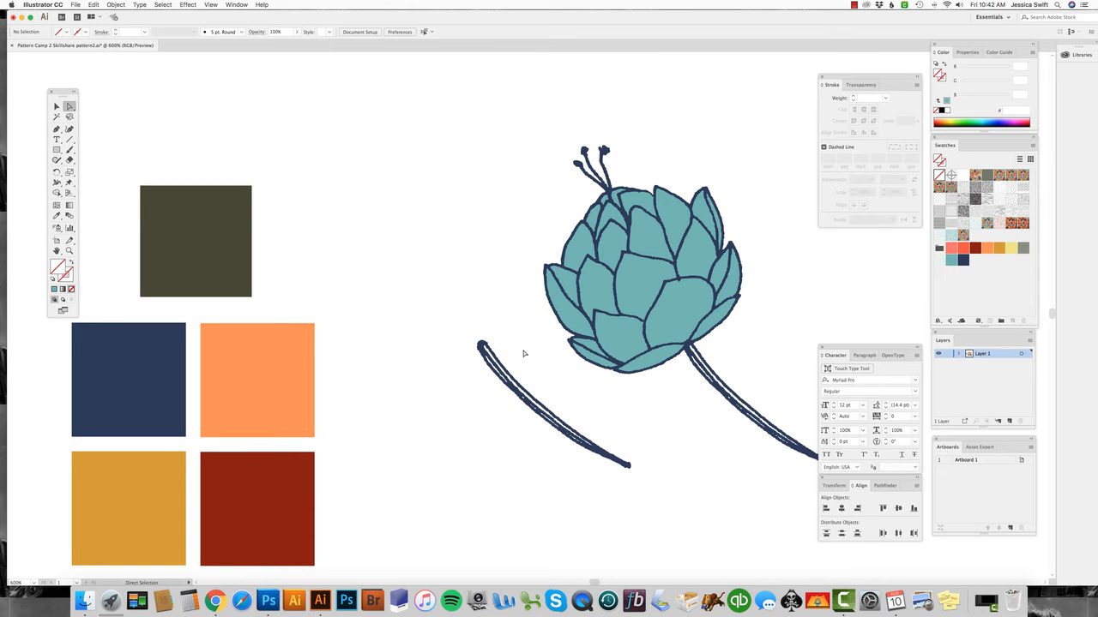
pyautogui.moveTo(444, 247); pyautogui.dragTo(532, 340)
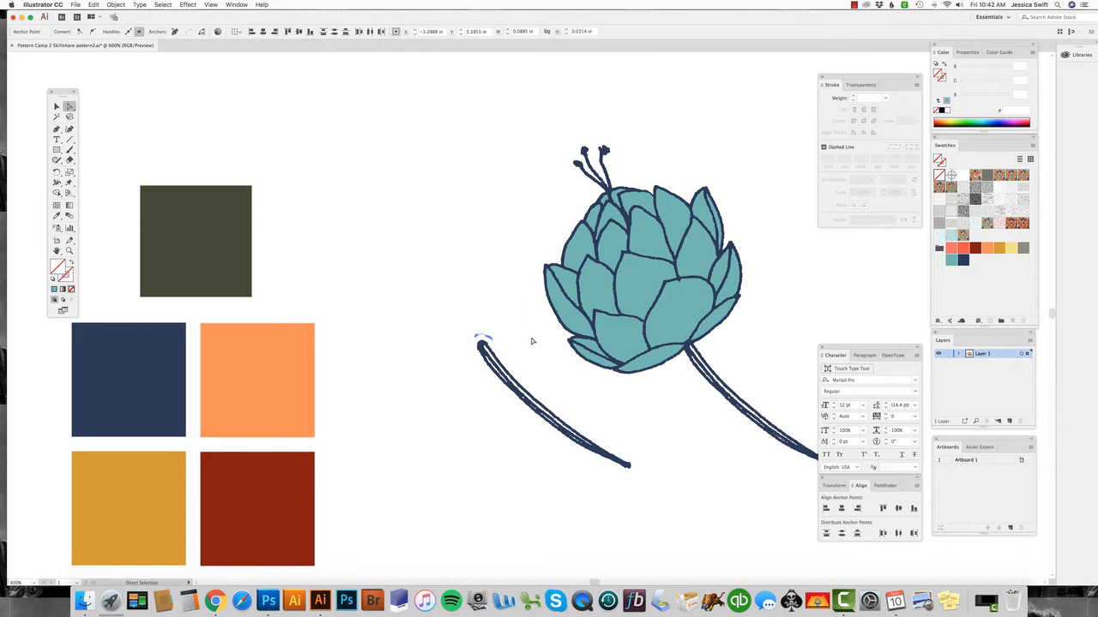
pyautogui.click(455, 357)
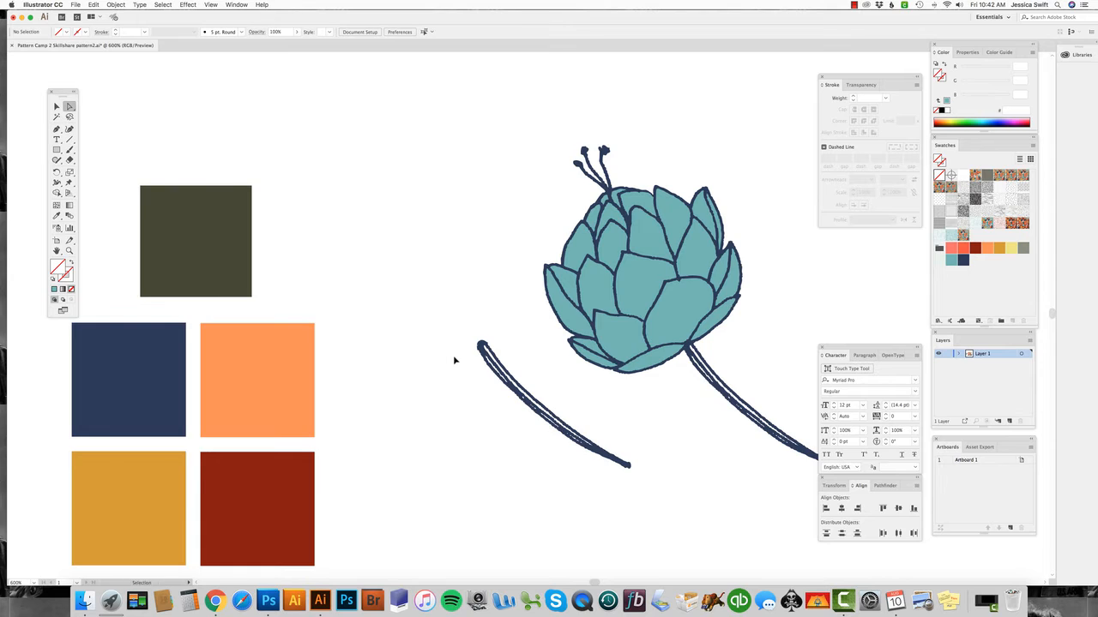
# - Zoom in on the isolated stem and try enlarging and shrinking the Eraser tool's size
pyautogui.press('super+equal')
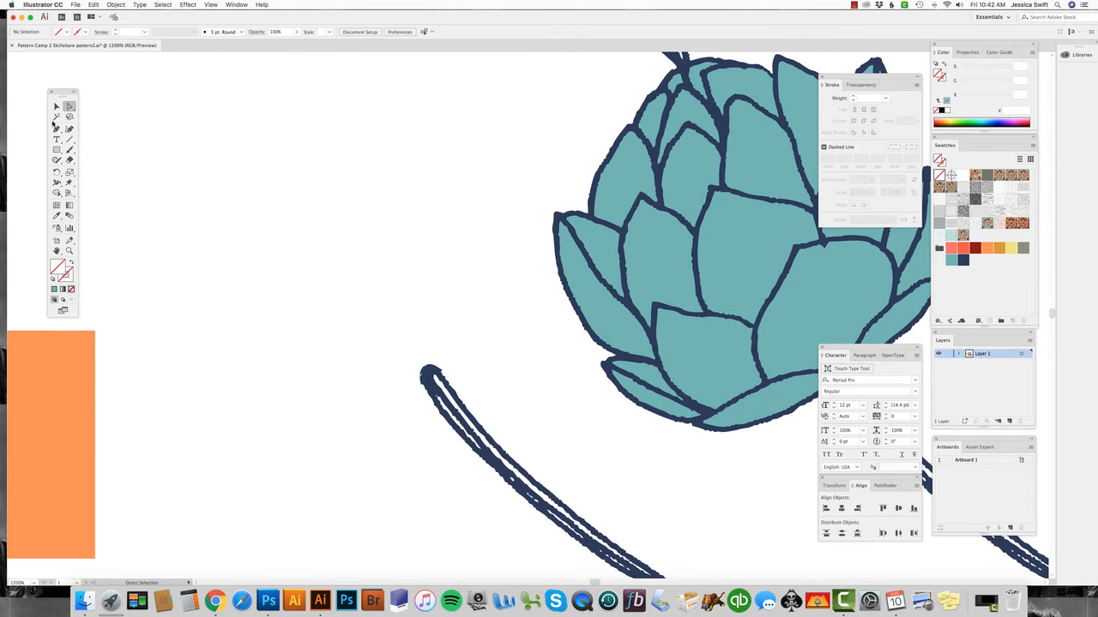
pyautogui.click(72, 160)
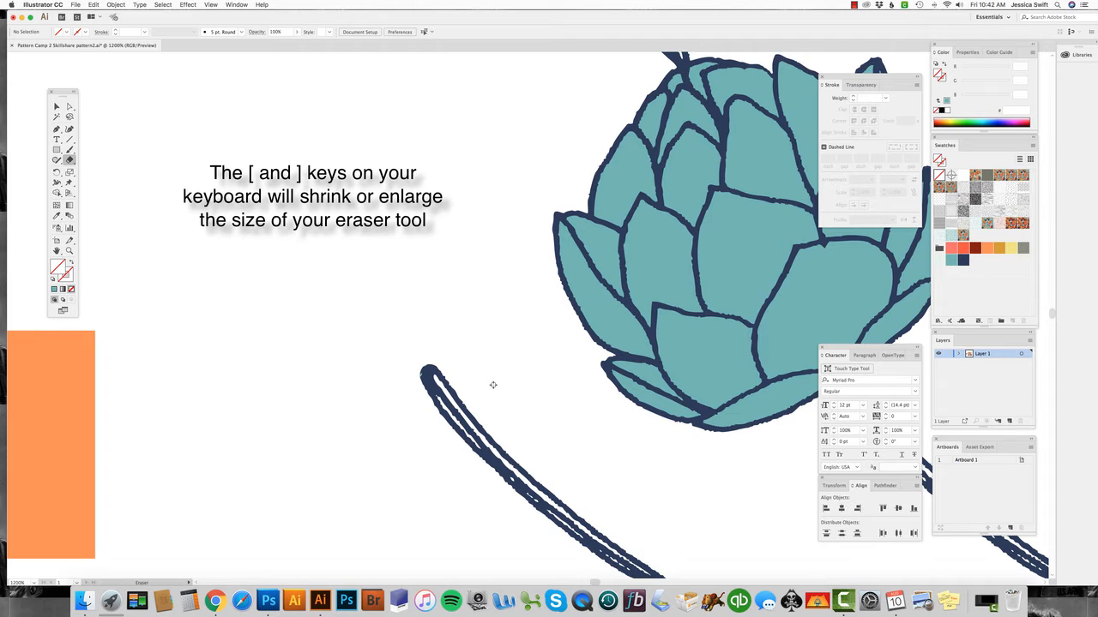
pyautogui.press(']')
pyautogui.press(']')
pyautogui.press(']')
pyautogui.press(']')
pyautogui.press(']')
pyautogui.press(']')
pyautogui.press(']')
pyautogui.press('[')
pyautogui.press('[')
pyautogui.press('[')
pyautogui.press('[')
pyautogui.press('[')
pyautogui.press('[')
pyautogui.press('[')
pyautogui.press('[')
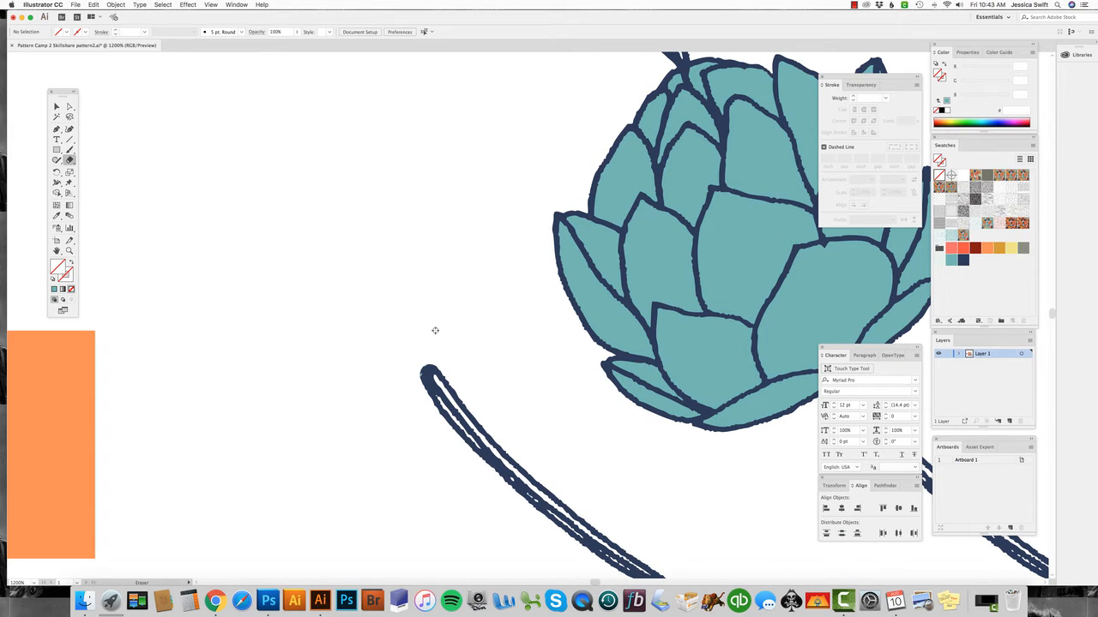
# - Recolor the isolated stem copy with the orange swatch (#FF9052)
pyautogui.press('super+minus')
pyautogui.press('super+minus')
pyautogui.press('super+minus')
pyautogui.press('super+minus')
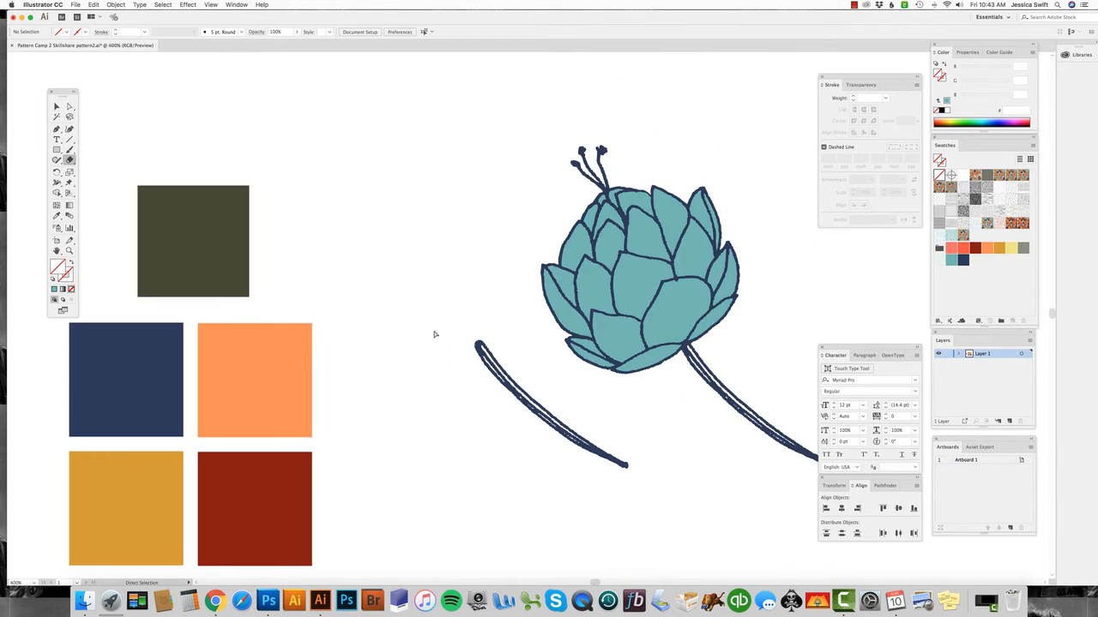
pyautogui.press('super+minus')
pyautogui.click(56, 106)
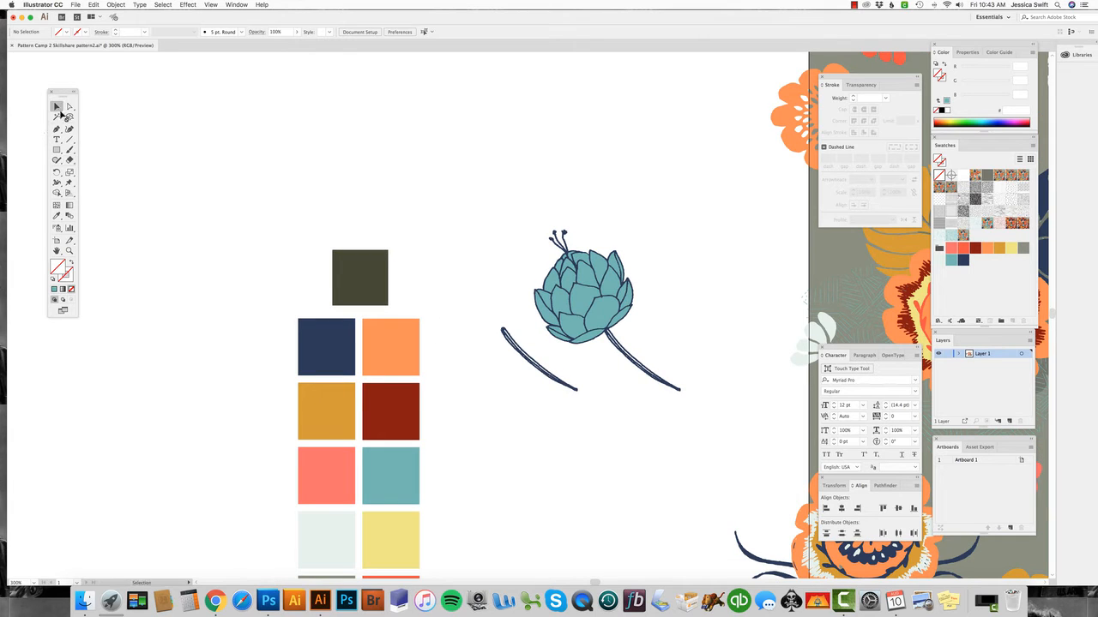
pyautogui.click(534, 366)
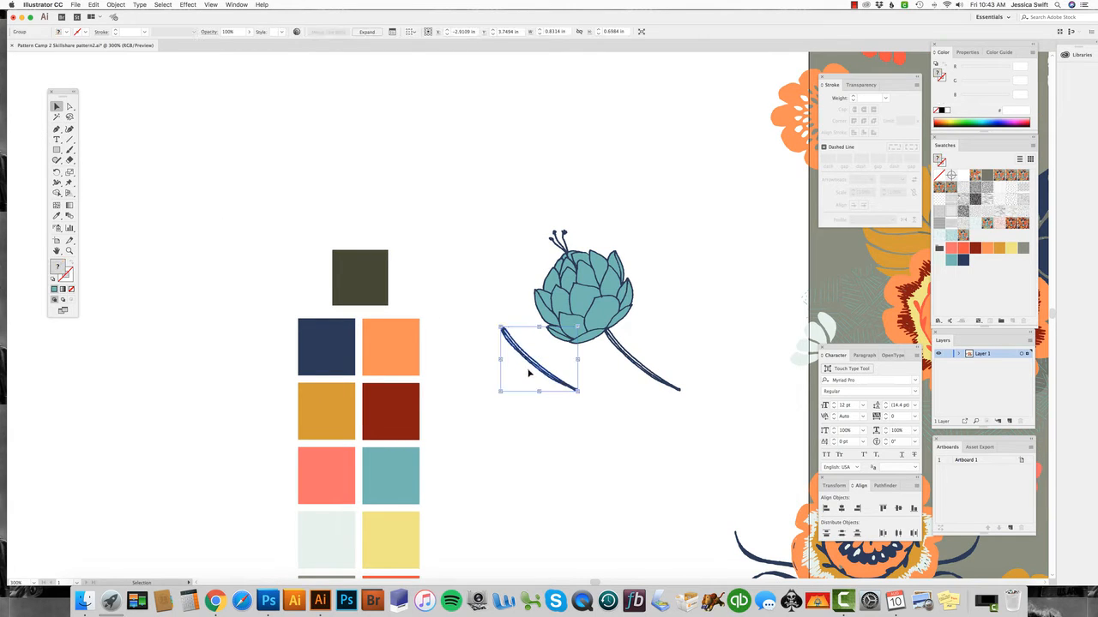
pyautogui.click(986, 249)
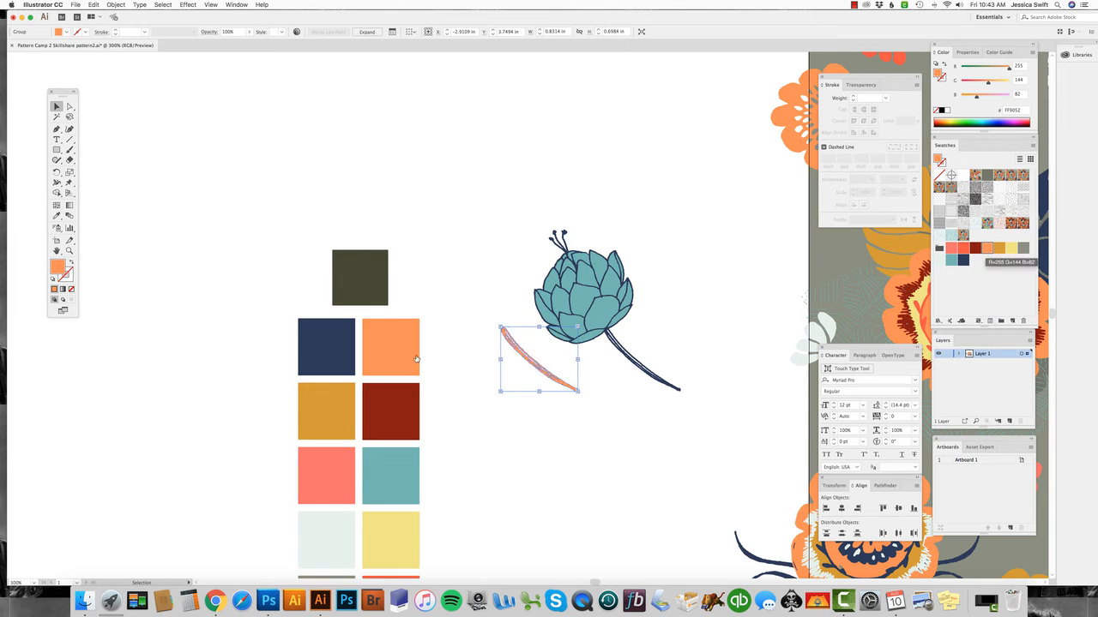
pyautogui.click(490, 380)
# - Shift the orange stem horizontally until it lies exactly over the flower's original navy stem, and deselect it
pyautogui.click(516, 349)
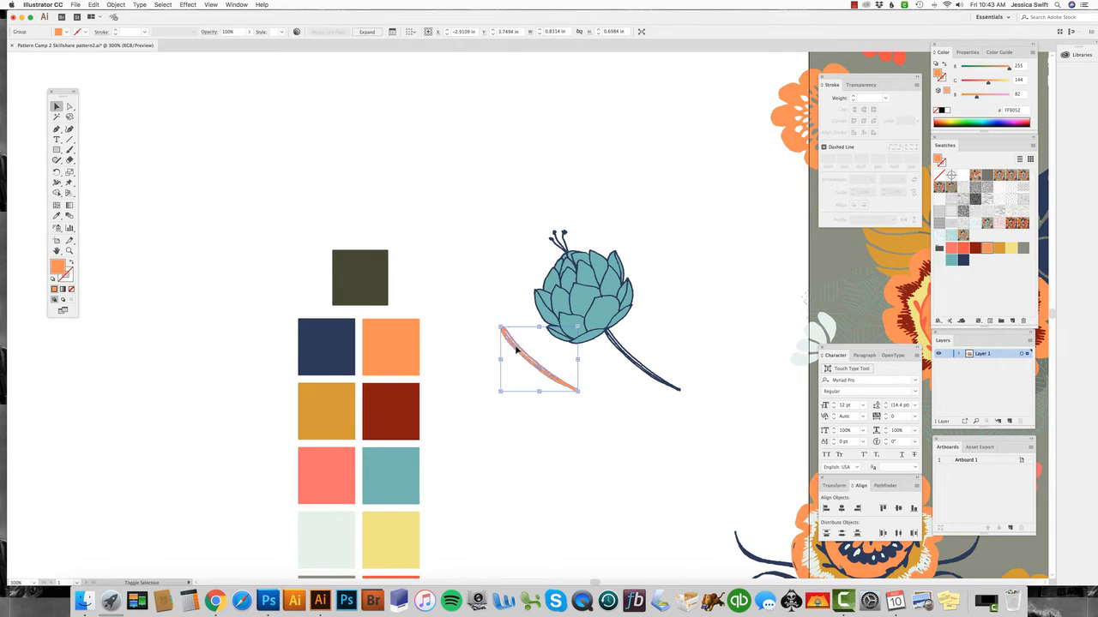
pyautogui.hotkey('shift', 'Right')
pyautogui.hotkey('shift', 'Right')
pyautogui.hotkey('shift', 'Right')
pyautogui.hotkey('shift', 'Right')
pyautogui.hotkey('shift', 'Right')
pyautogui.hotkey('shift', 'Right')
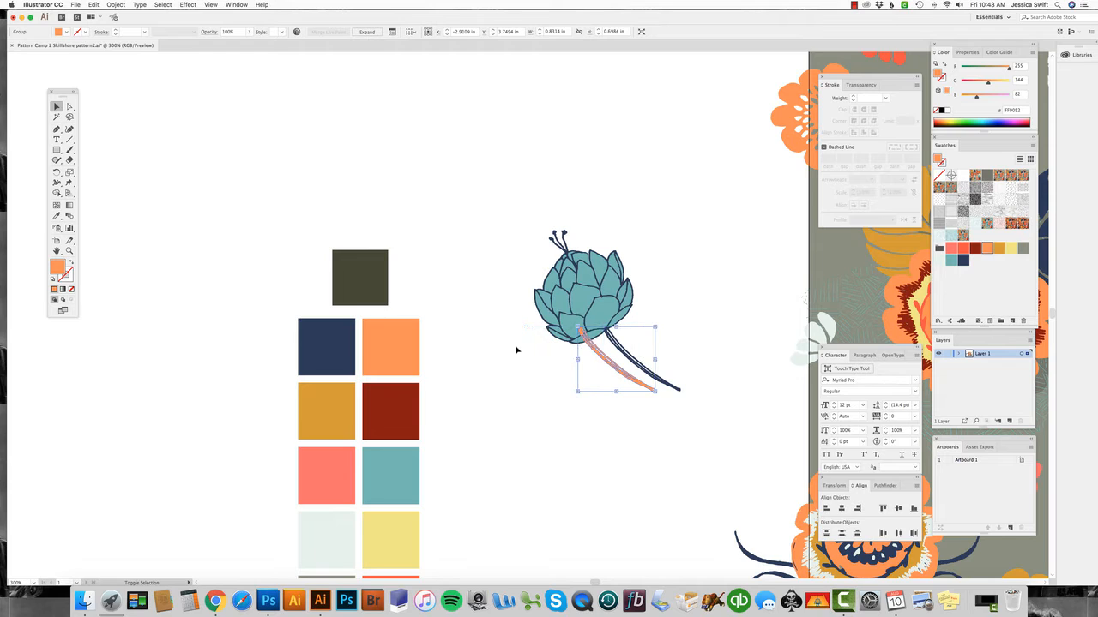
pyautogui.hotkey('shift', 'Right')
pyautogui.hotkey('shift', 'Right')
pyautogui.hotkey('shift', 'Right')
pyautogui.hotkey('shift', 'Right')
pyautogui.hotkey('shift', 'Right')
pyautogui.hotkey('shift', 'Right')
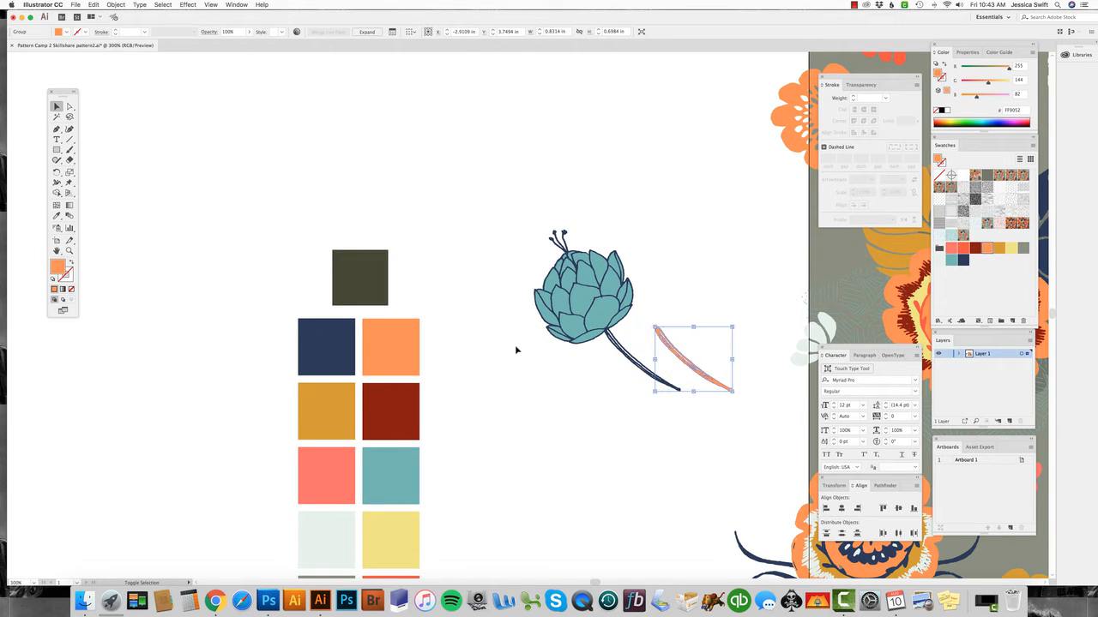
pyautogui.hotkey('shift', 'Right')
pyautogui.hotkey('shift', 'Left')
pyautogui.hotkey('shift', 'Left')
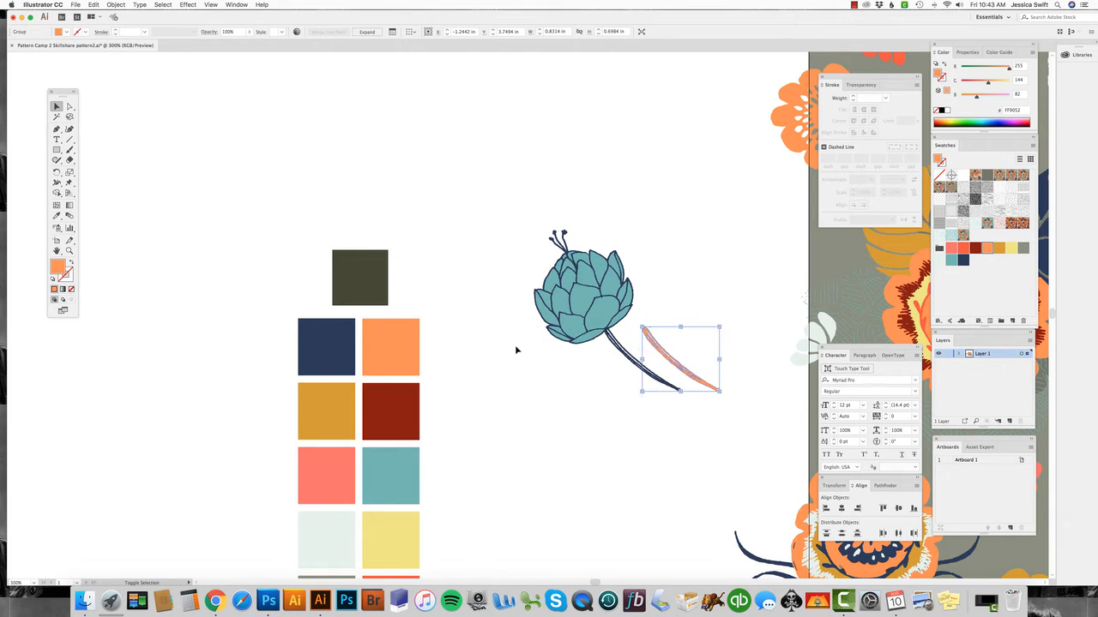
pyautogui.hotkey('shift', 'Left')
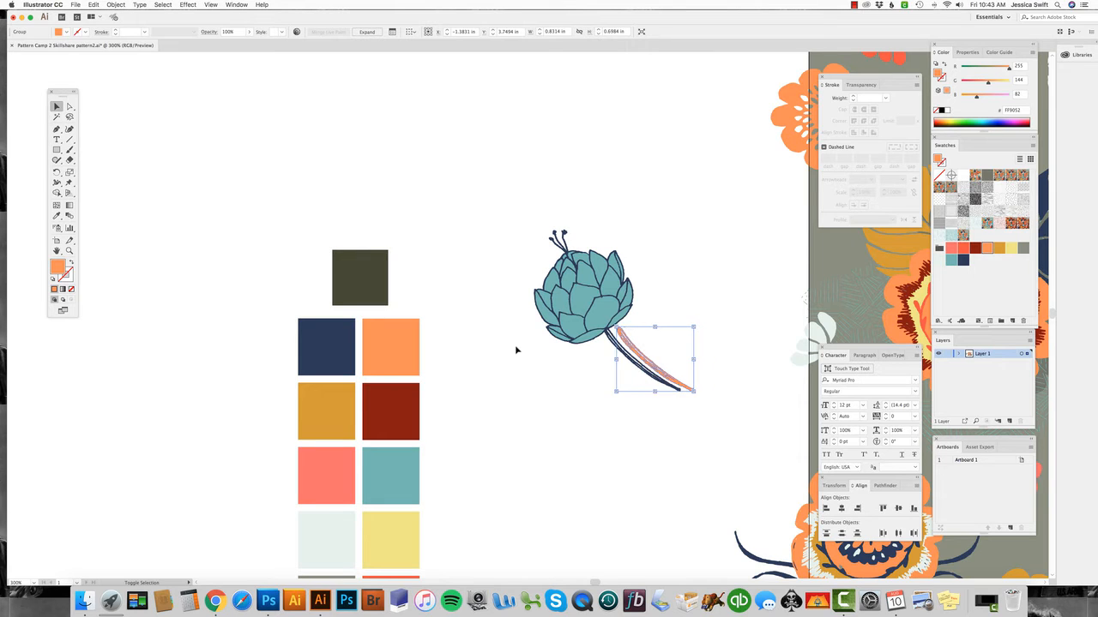
pyautogui.hotkey('shift', 'Left')
pyautogui.hotkey('shift', 'Left')
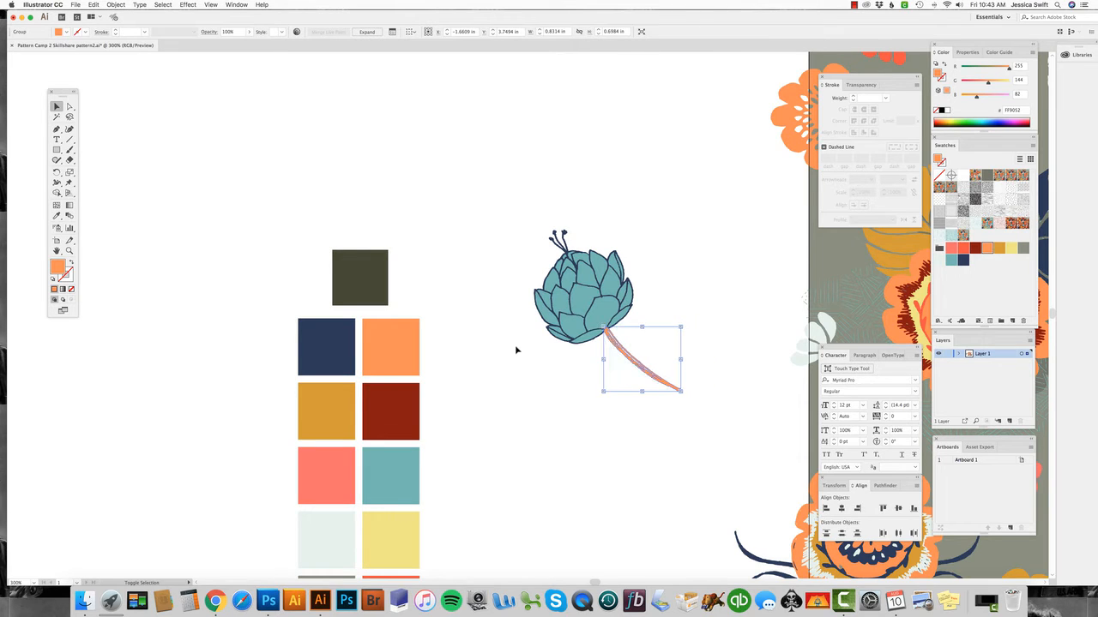
pyautogui.click(516, 347)
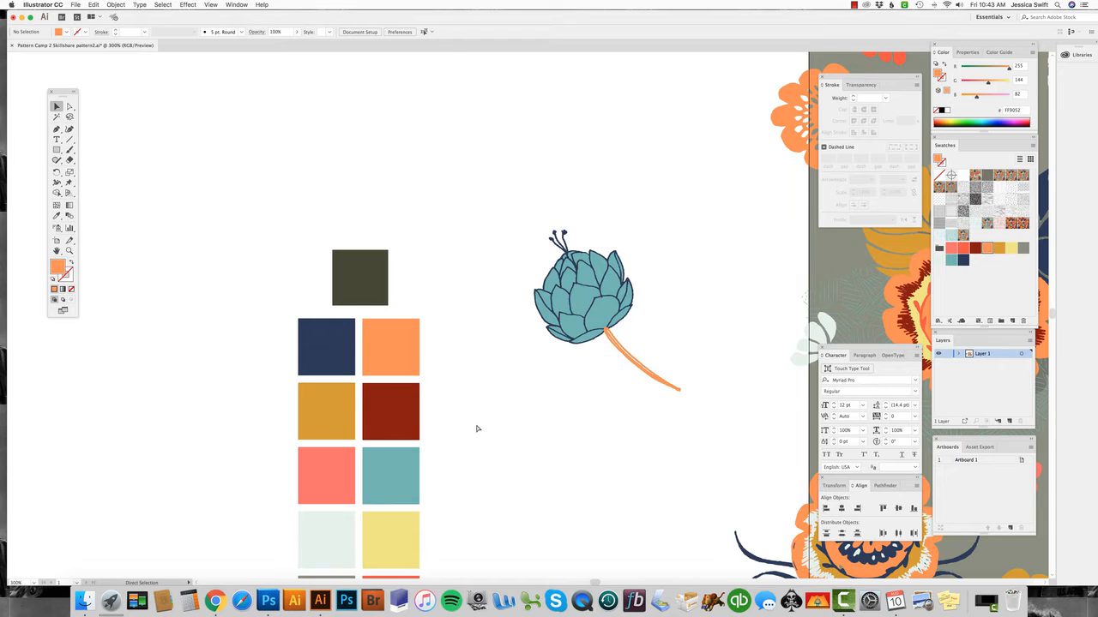
# - Hide the orange stem so that the original navy stem beneath it is accessible
pyautogui.press('super+equal')
pyautogui.press('super+equal')
pyautogui.hscroll(2, 473, 441)
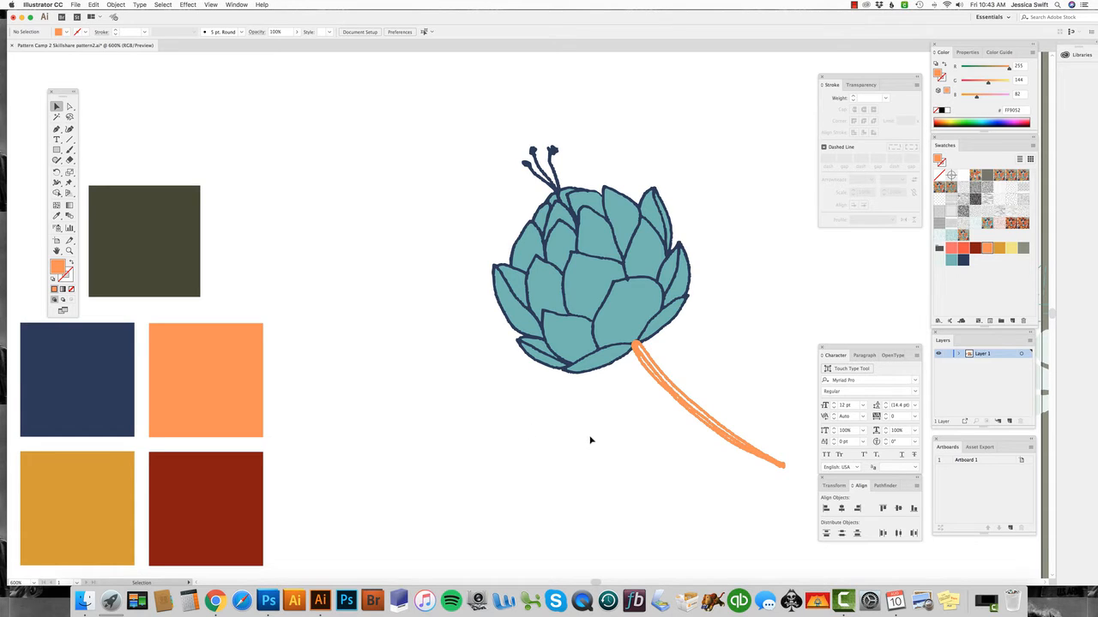
pyautogui.click(693, 407)
pyautogui.click(115, 5)
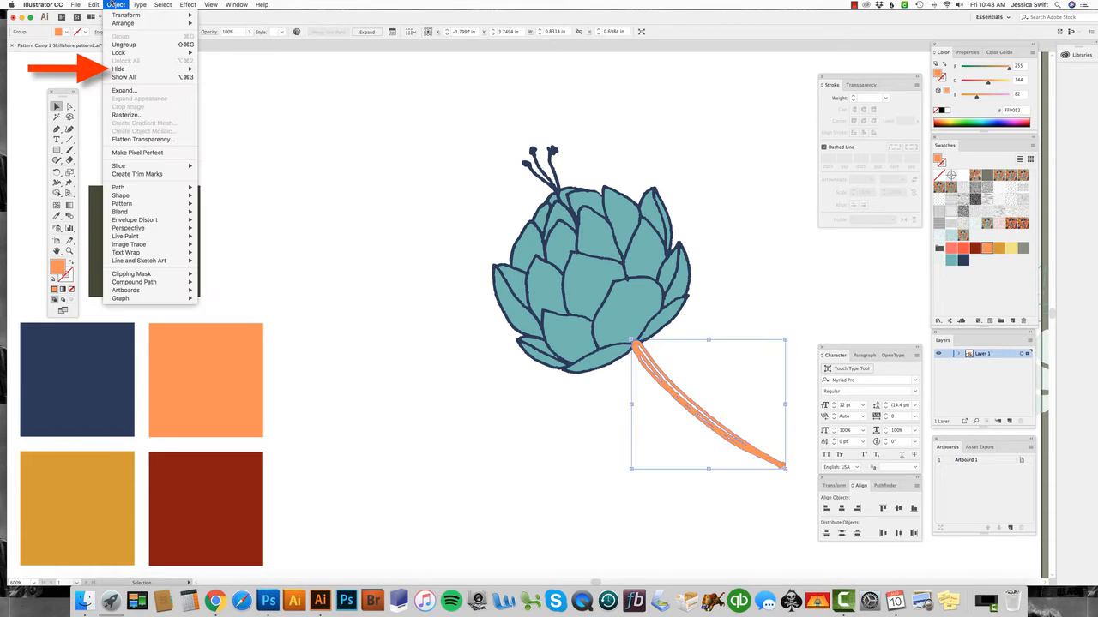
pyautogui.moveTo(119, 69)
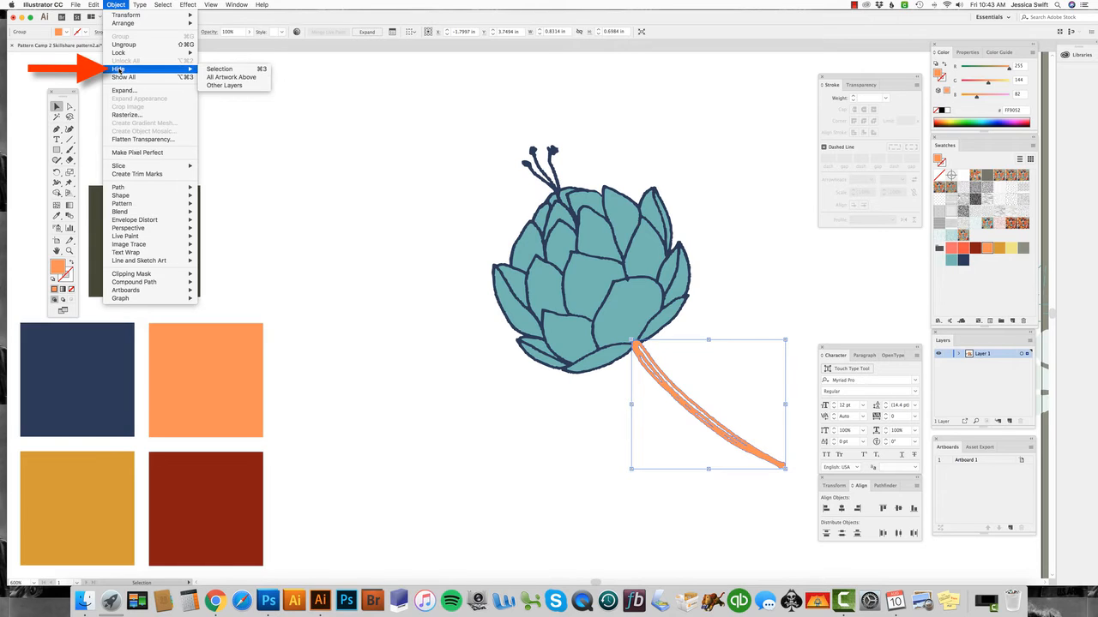
pyautogui.click(219, 70)
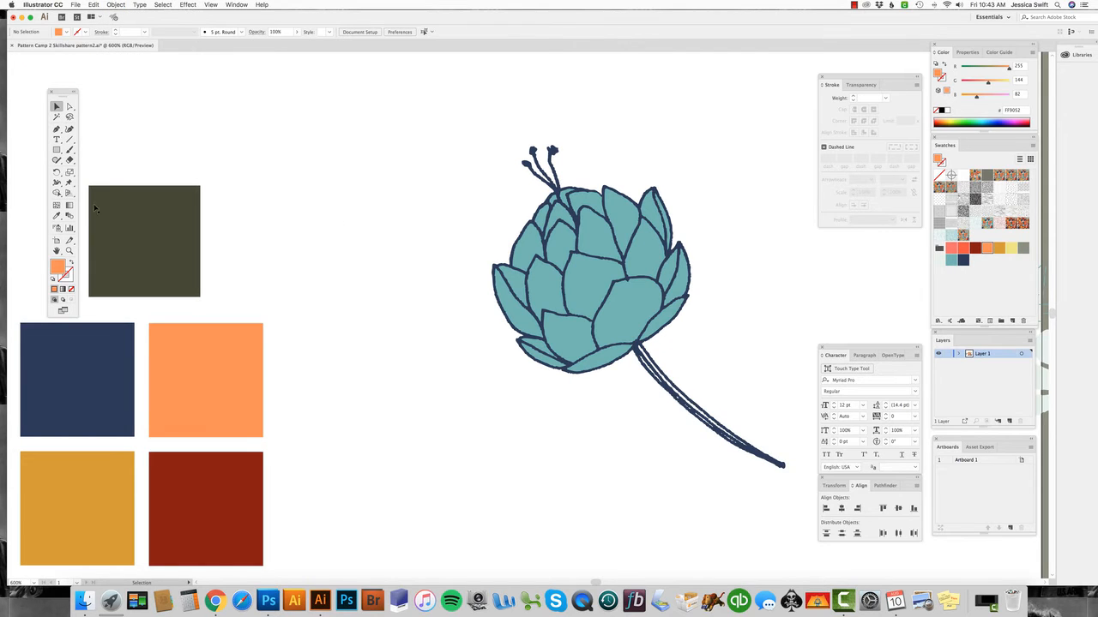
# - Erase through the original navy stem and delete its separated pieces and stray points, leaving only the flower head
pyautogui.click(69, 160)
pyautogui.press('a')
pyautogui.moveTo(643, 424); pyautogui.dragTo(740, 401)
pyautogui.press('Delete')
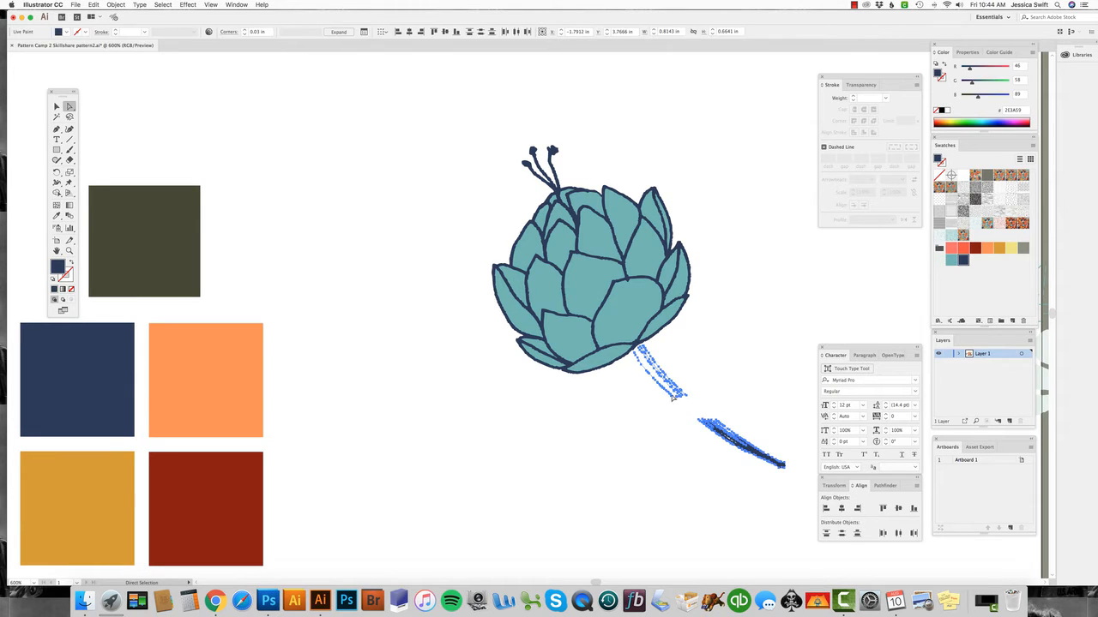
pyautogui.moveTo(643, 356); pyautogui.dragTo(832, 520)
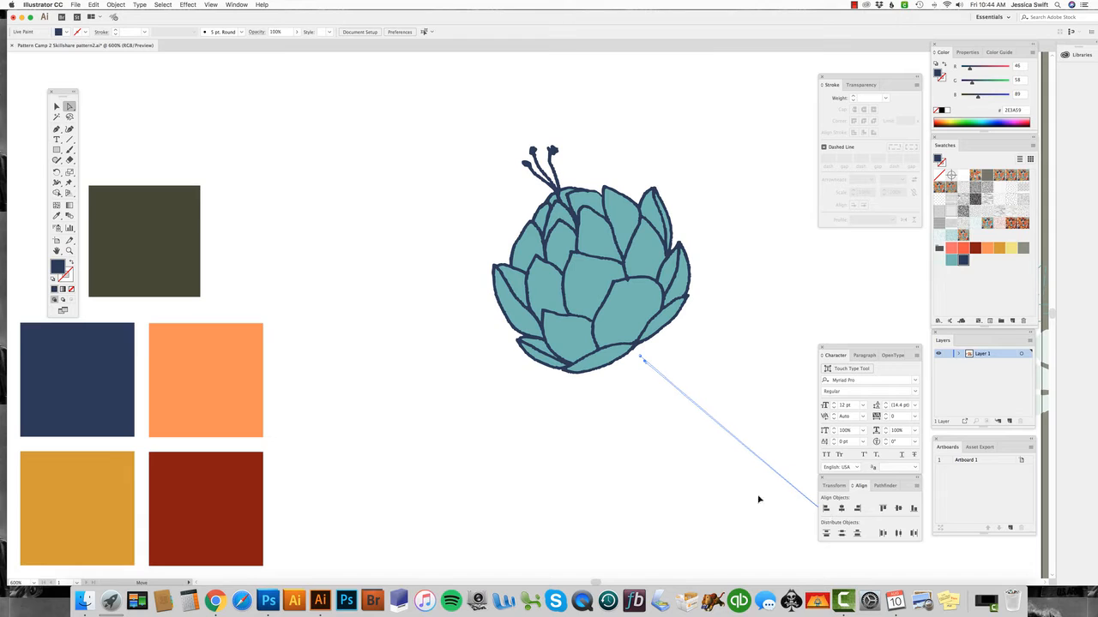
pyautogui.press('super+z')
pyautogui.click(636, 353)
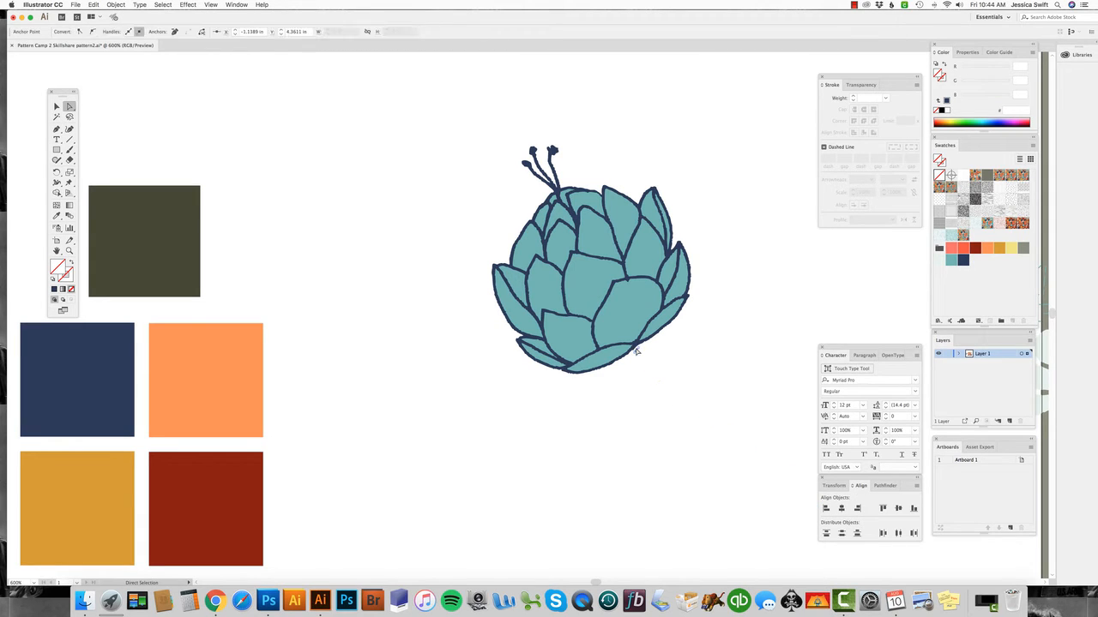
pyautogui.press('Delete')
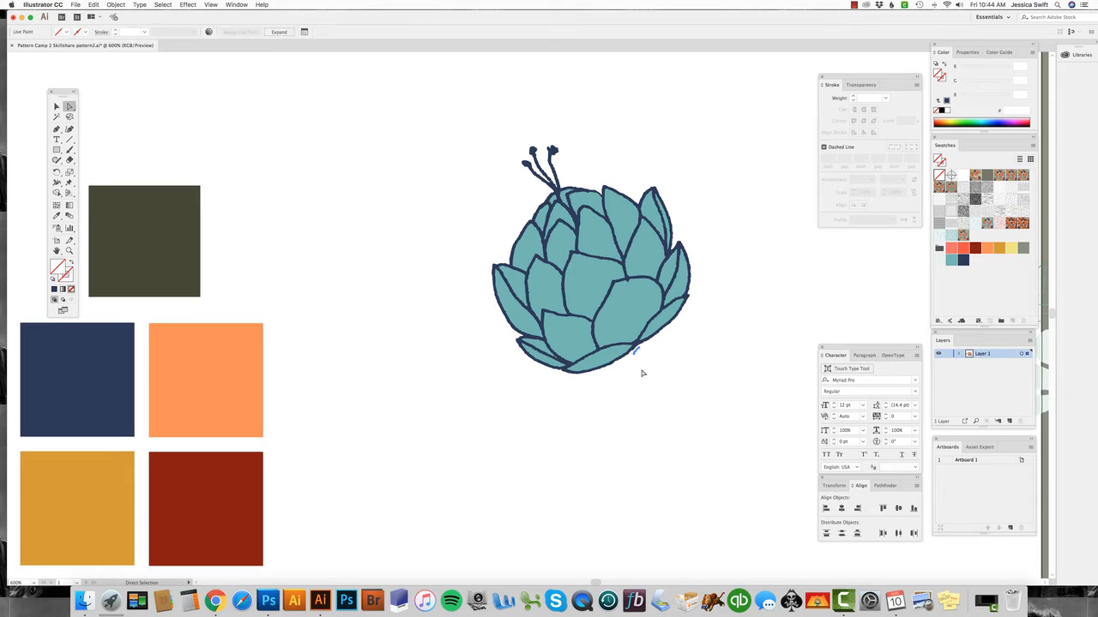
# - Show all hidden artwork to bring back the orange stem, and clear the selection
pyautogui.click(118, 4)
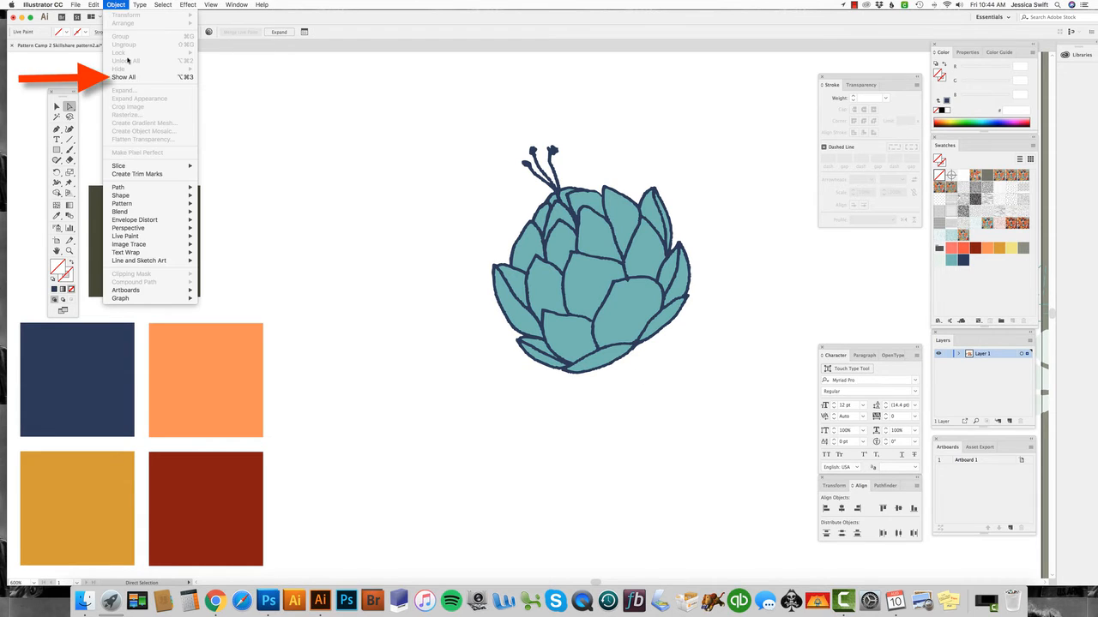
pyautogui.click(129, 74)
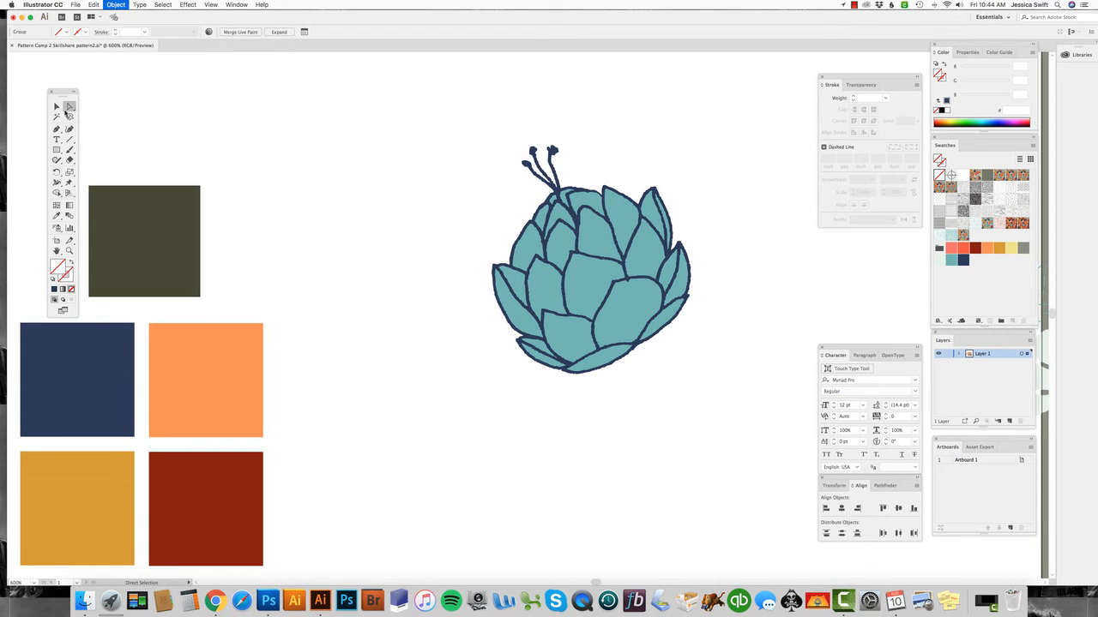
pyautogui.click(434, 283)
pyautogui.press('super+minus')
pyautogui.press('super+minus')
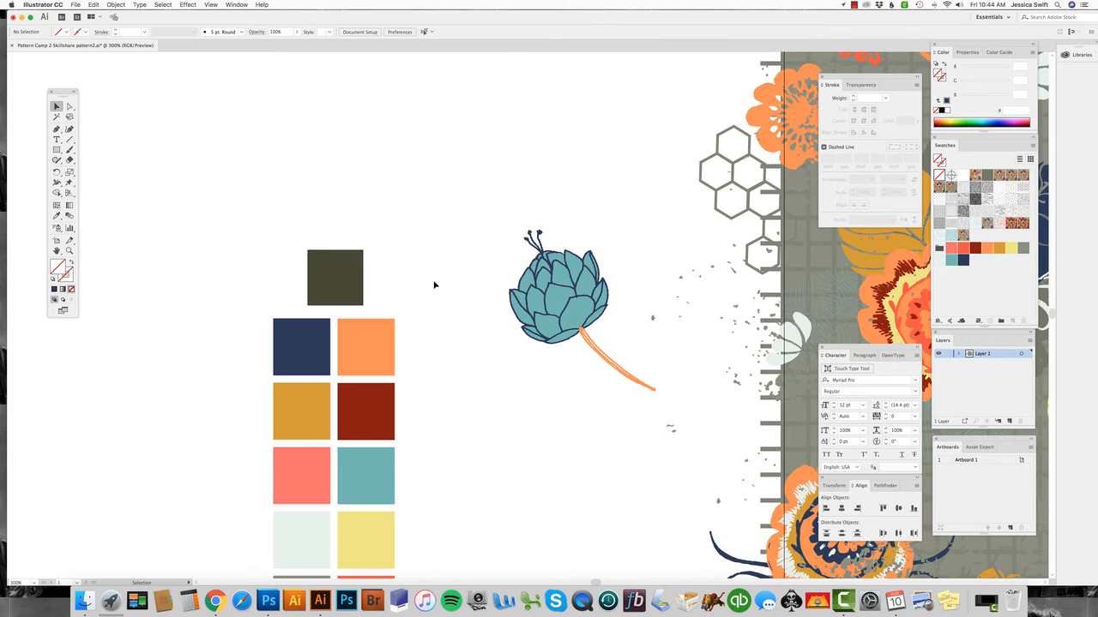
# - Hide the speckle texture group scattered between the flower and the pattern
pyautogui.hscroll(2, 723, 304)
pyautogui.click(690, 321)
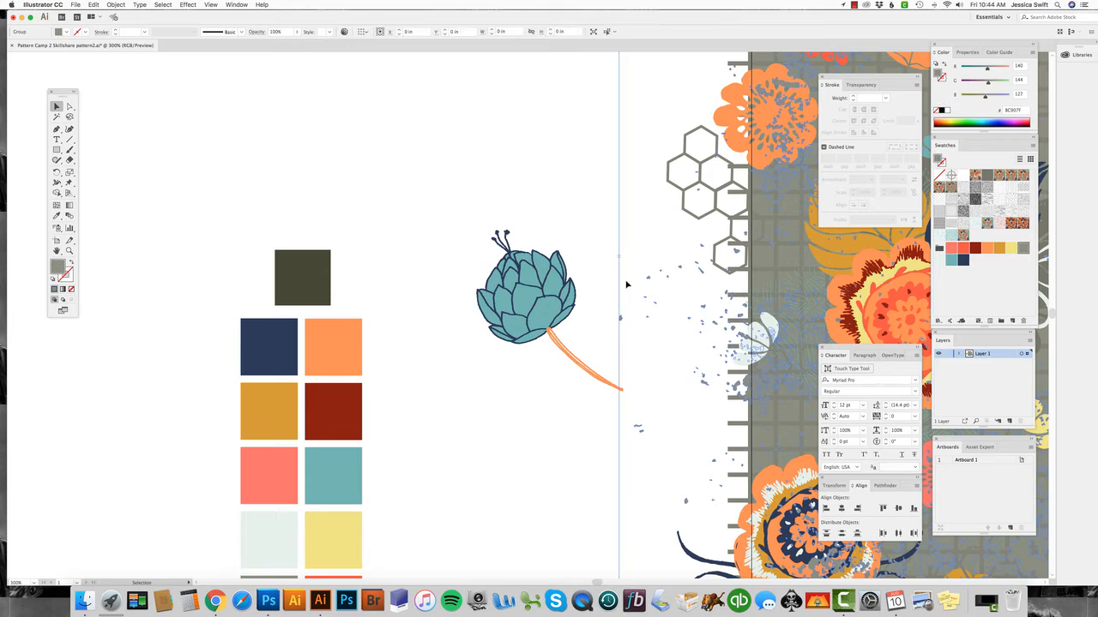
pyautogui.press('super+3')
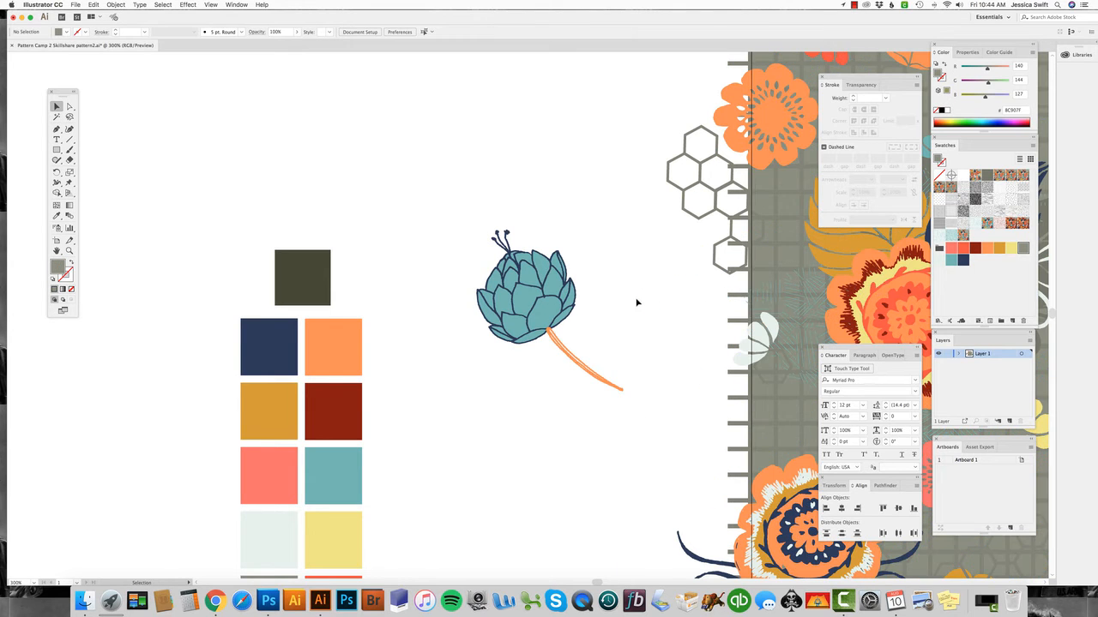
# - Send the orange stem to the back, behind the flower head, and deselect it
pyautogui.click(566, 360)
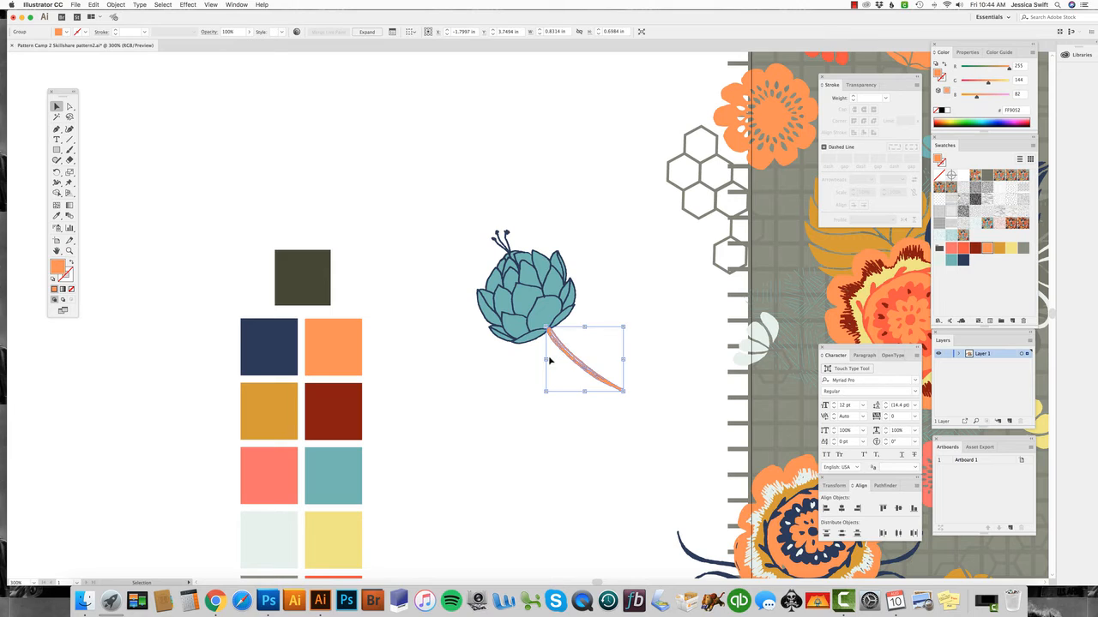
pyautogui.click(125, 3)
pyautogui.moveTo(127, 24)
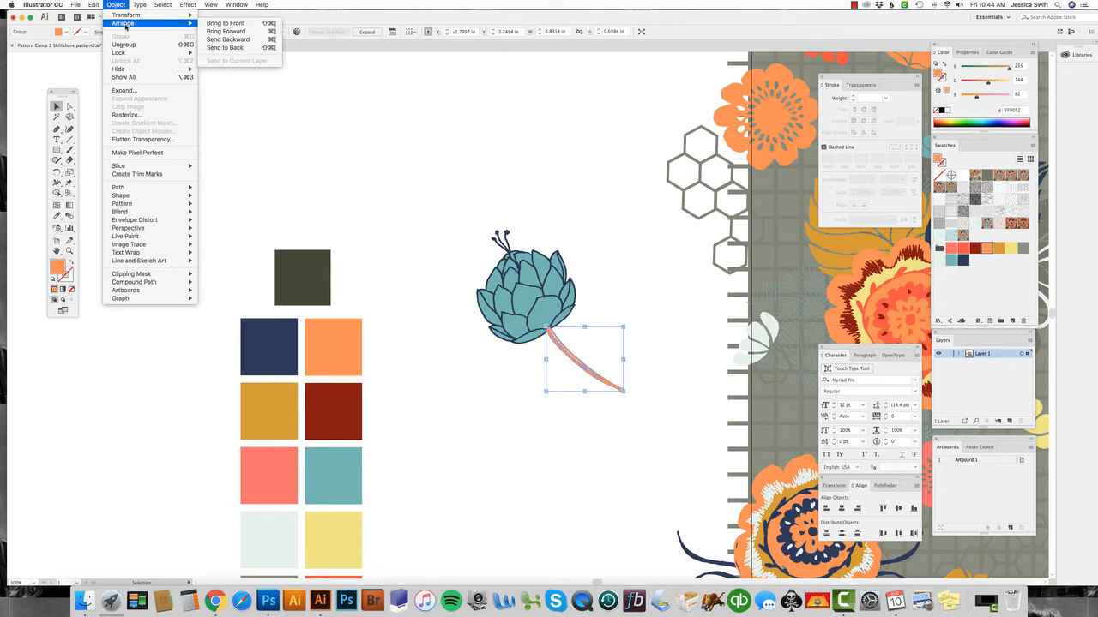
pyautogui.click(271, 48)
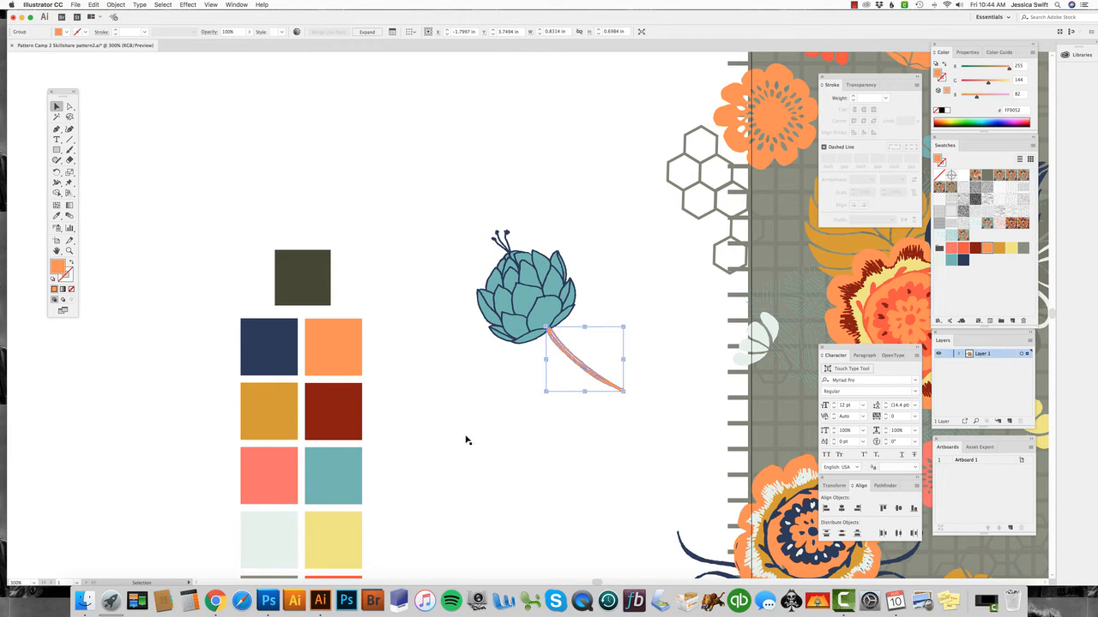
pyautogui.click(506, 435)
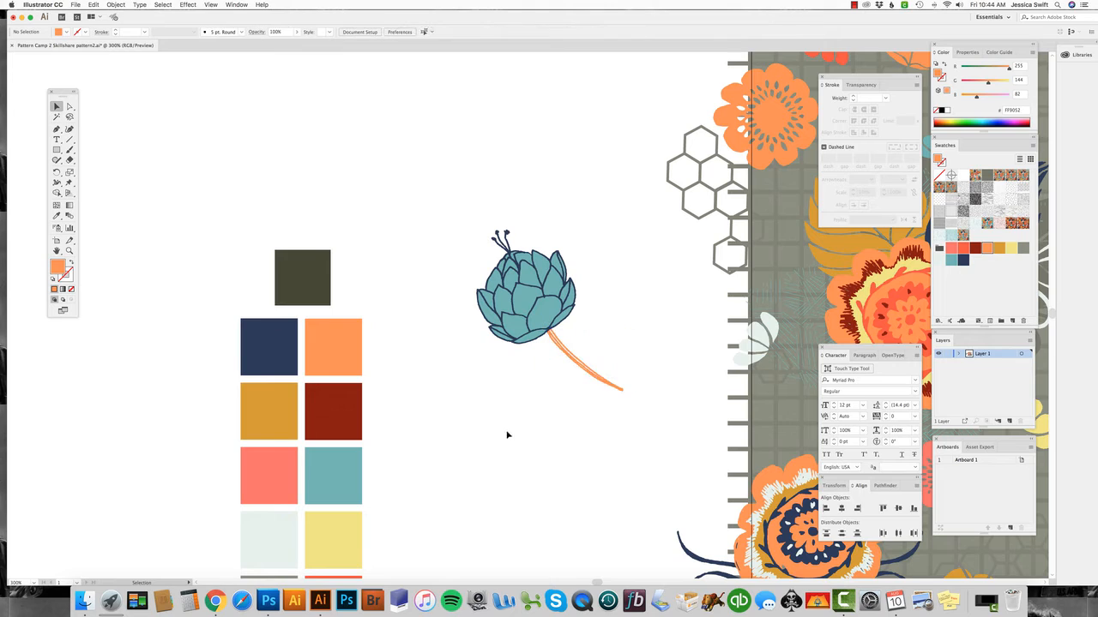
# - Select the teal flower head with its navy outlines, copy it, and paste the copy in front
pyautogui.click(555, 343)
pyautogui.click(531, 328)
pyautogui.click(516, 278)
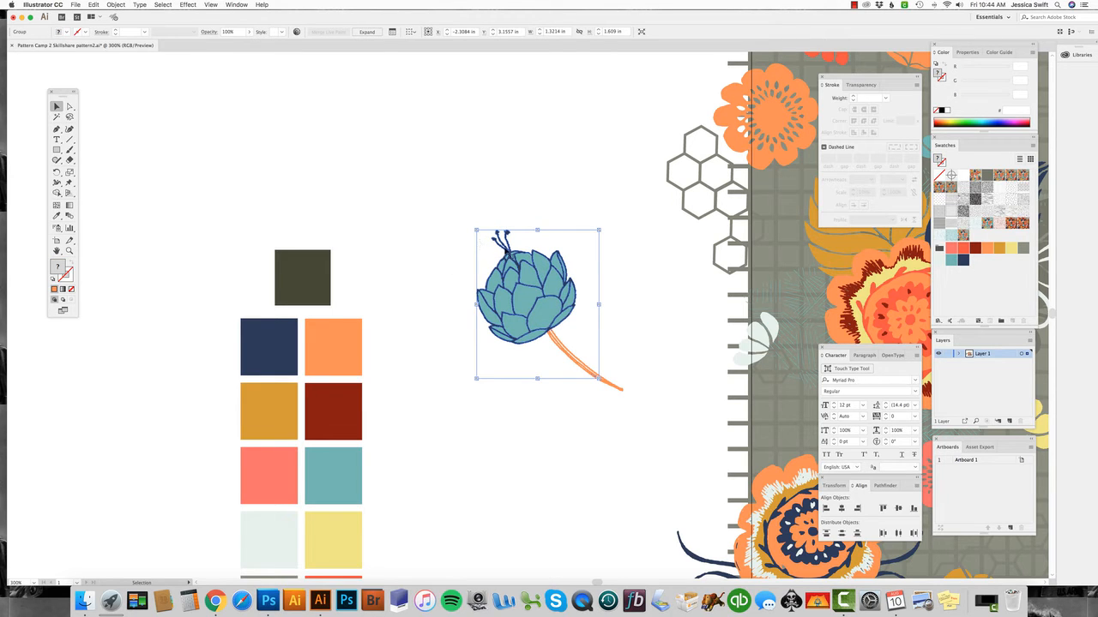
pyautogui.click(457, 250)
pyautogui.click(557, 318)
pyautogui.click(93, 4)
pyautogui.click(100, 44)
pyautogui.click(94, 4)
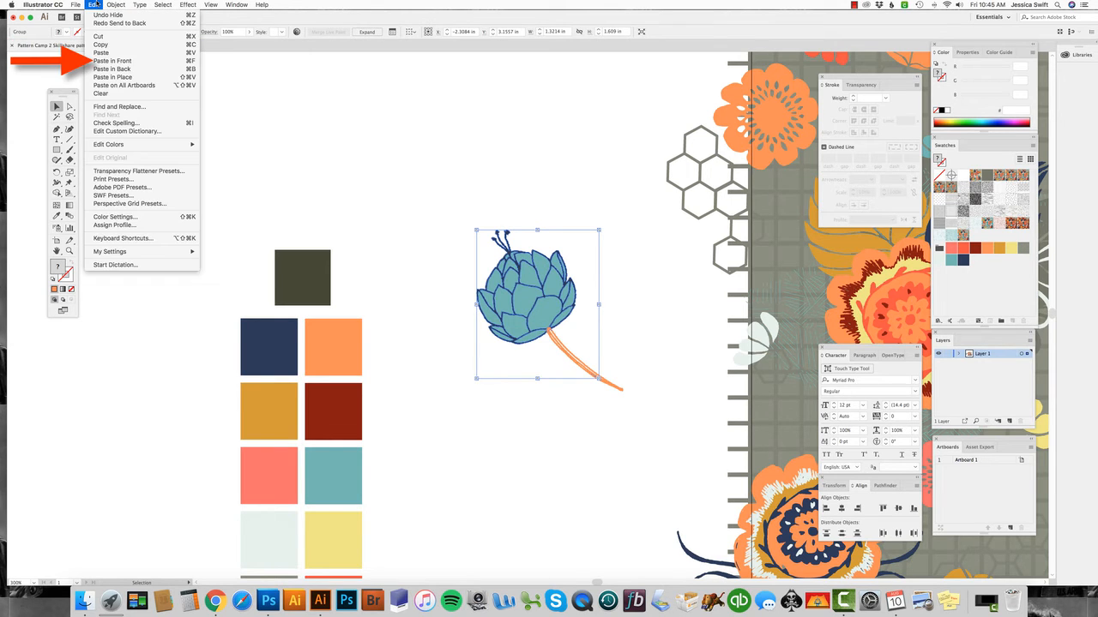
pyautogui.click(120, 62)
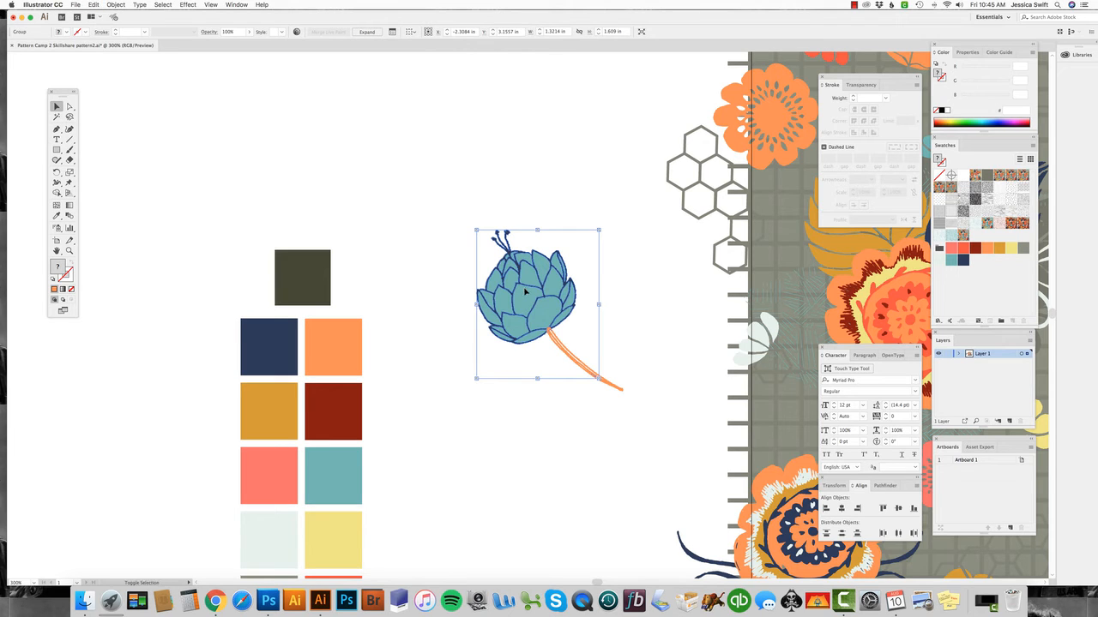
# - Move the duplicated teal flower head left until it stands clear of the original head, and deselect it
pyautogui.press('Left')
pyautogui.press('Left')
pyautogui.press('Left')
pyautogui.press('Left')
pyautogui.press('Left')
pyautogui.press('Left')
pyautogui.press('Left')
pyautogui.press('Left')
pyautogui.press('Left')
pyautogui.press('Left')
pyautogui.press('Left')
pyautogui.press('Left')
pyautogui.press('Left')
pyautogui.press('Left')
pyautogui.press('Left')
pyautogui.press('Left')
pyautogui.press('Left')
pyautogui.press('Left')
pyautogui.press('Left')
pyautogui.press('Left')
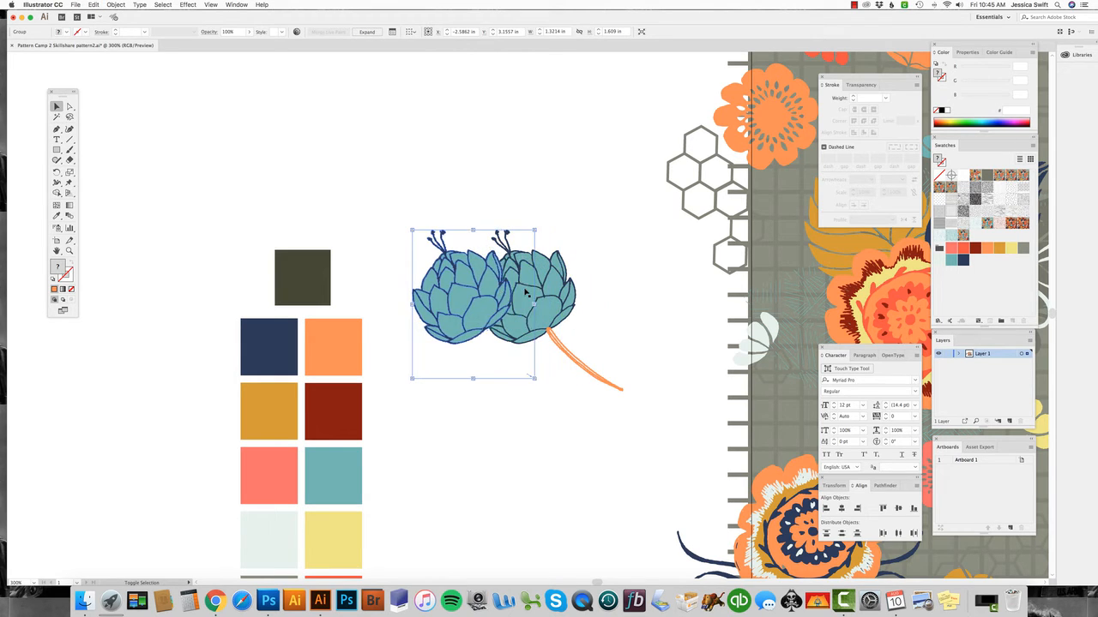
pyautogui.press('Left')
pyautogui.press('Left')
pyautogui.press('Left')
pyautogui.press('Left')
pyautogui.press('Left')
pyautogui.press('Left')
pyautogui.press('Left')
pyautogui.press('Left')
pyautogui.press('Left')
pyautogui.press('Left')
pyautogui.press('Left')
pyautogui.press('Left')
pyautogui.press('Left')
pyautogui.press('Left')
pyautogui.press('Left')
pyautogui.click(168, 110)
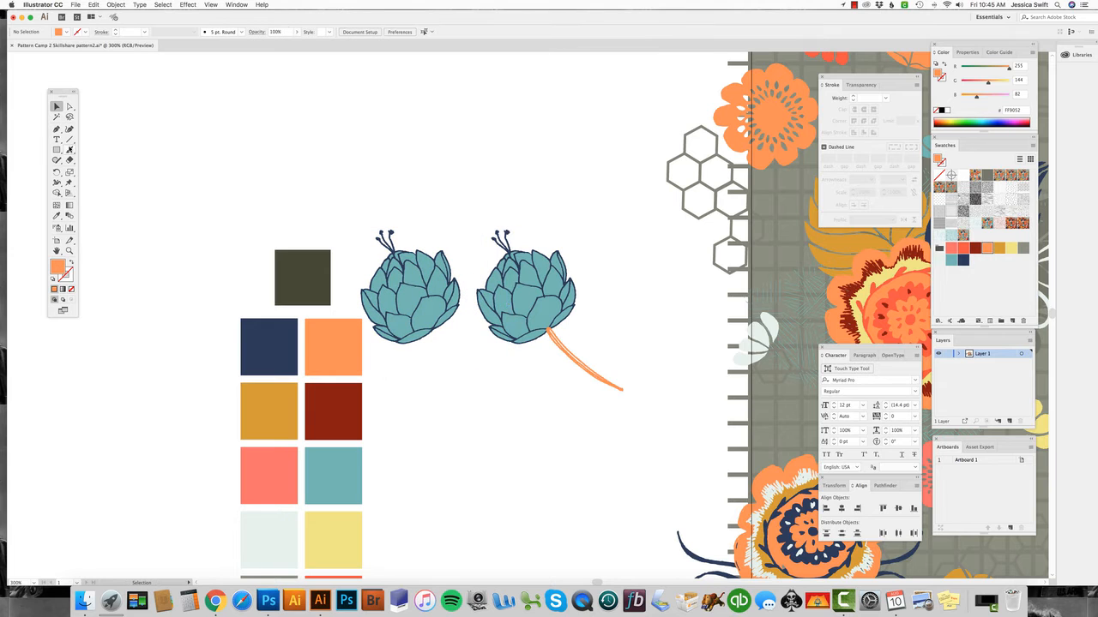
# - Erase a thin gap across the base of the navy stamens on the duplicated flower head with the Eraser tool
pyautogui.click(68, 159)
pyautogui.hscroll(-5, 317, 284)
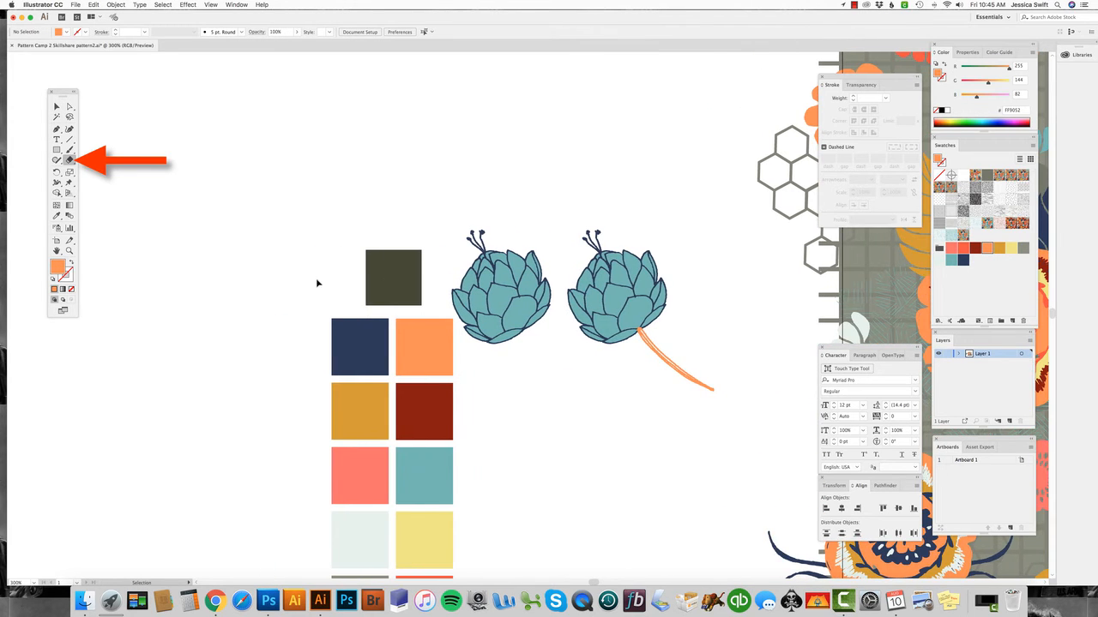
pyautogui.press('super+equal')
pyautogui.press('super+equal')
pyautogui.moveTo(360, 227); pyautogui.dragTo(443, 295)
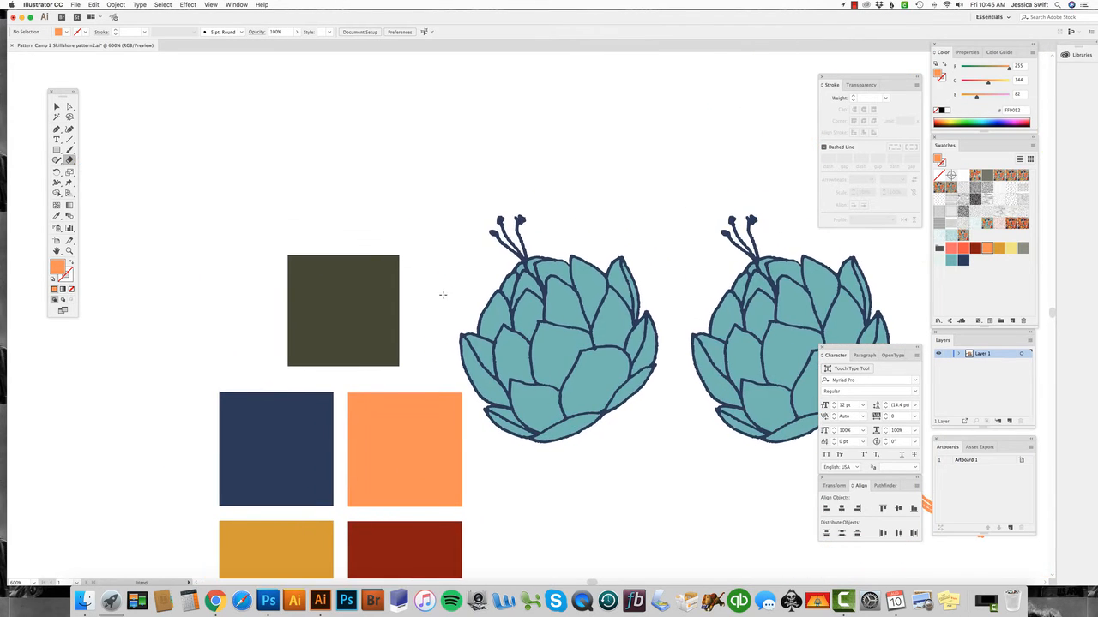
pyautogui.press('super+equal')
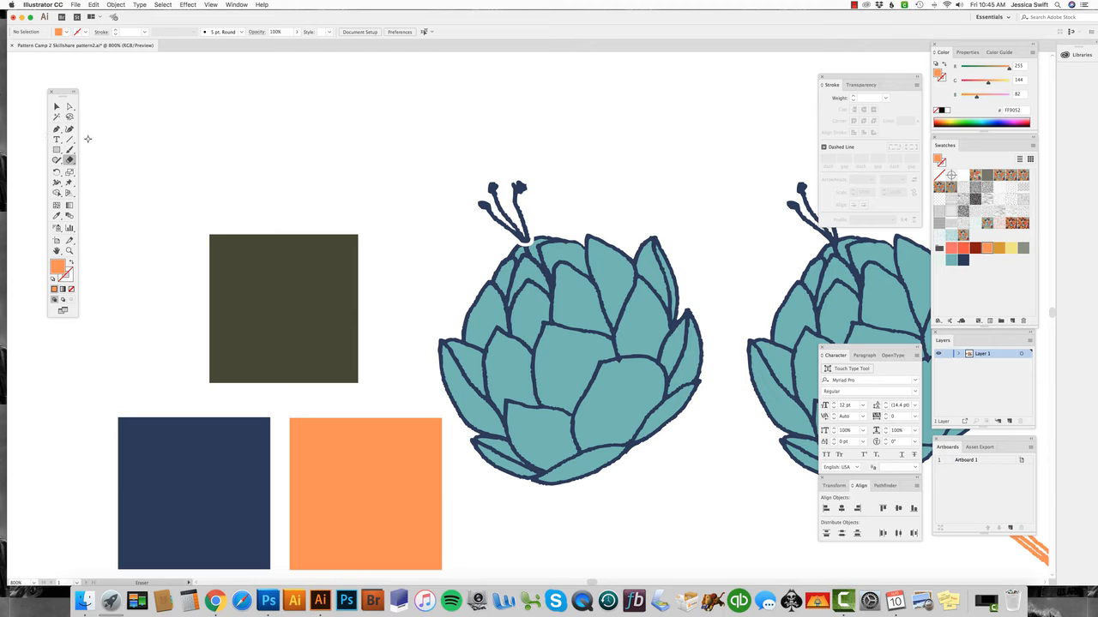
pyautogui.doubleClick(70, 160)
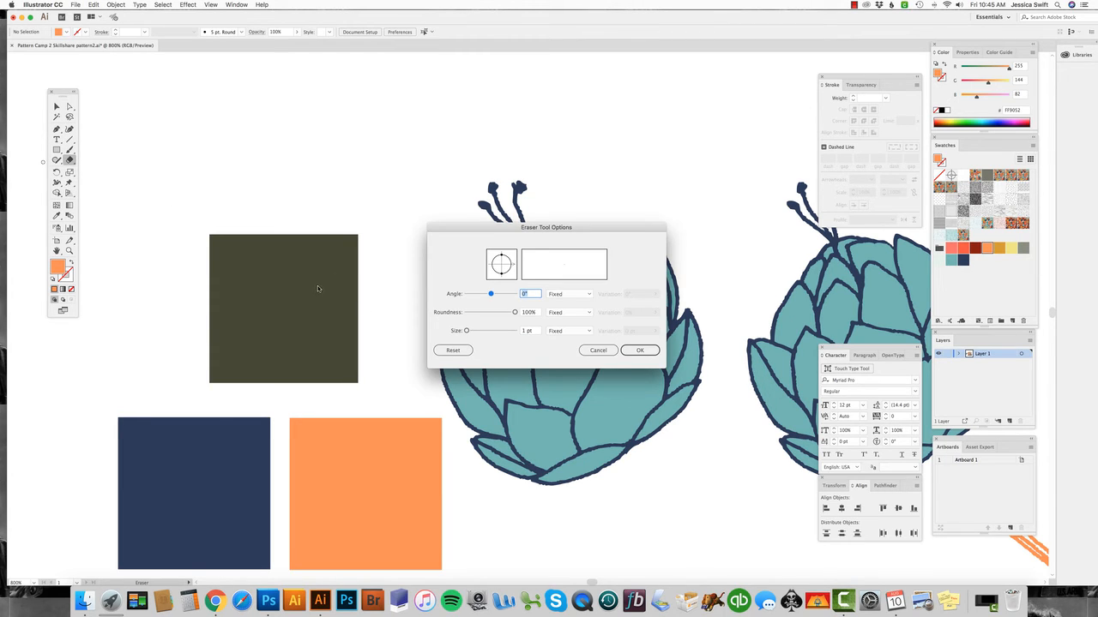
pyautogui.moveTo(467, 331); pyautogui.dragTo(480, 294)
pyautogui.click(600, 352)
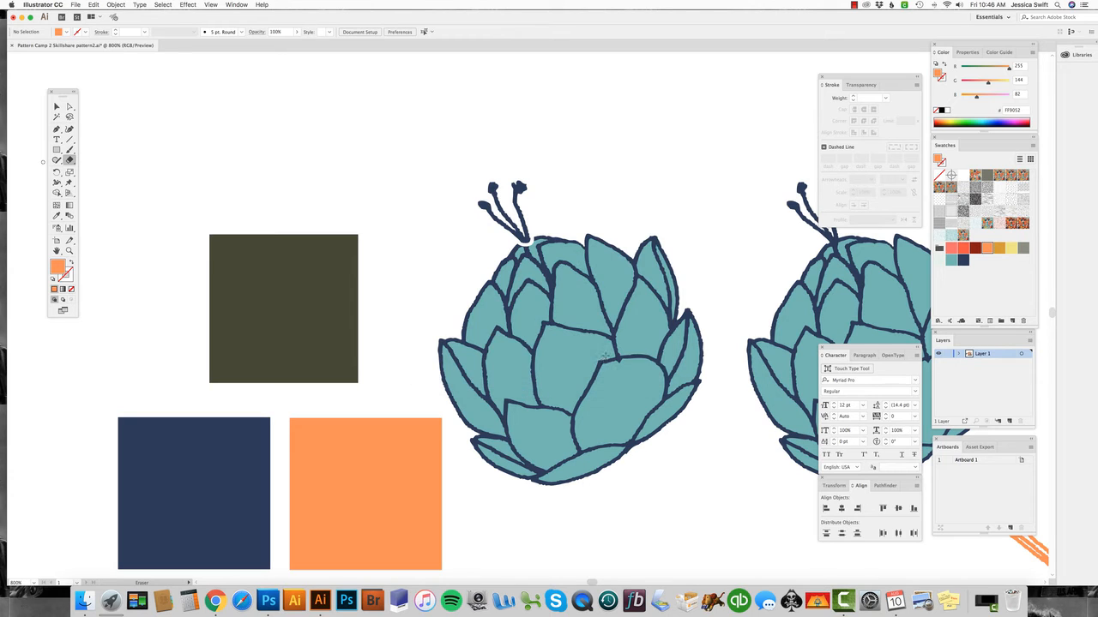
# - Direct-select the petals and outlines of the duplicated head below the erased gap and delete them
pyautogui.moveTo(525, 245); pyautogui.dragTo(533, 236)
pyautogui.click(68, 107)
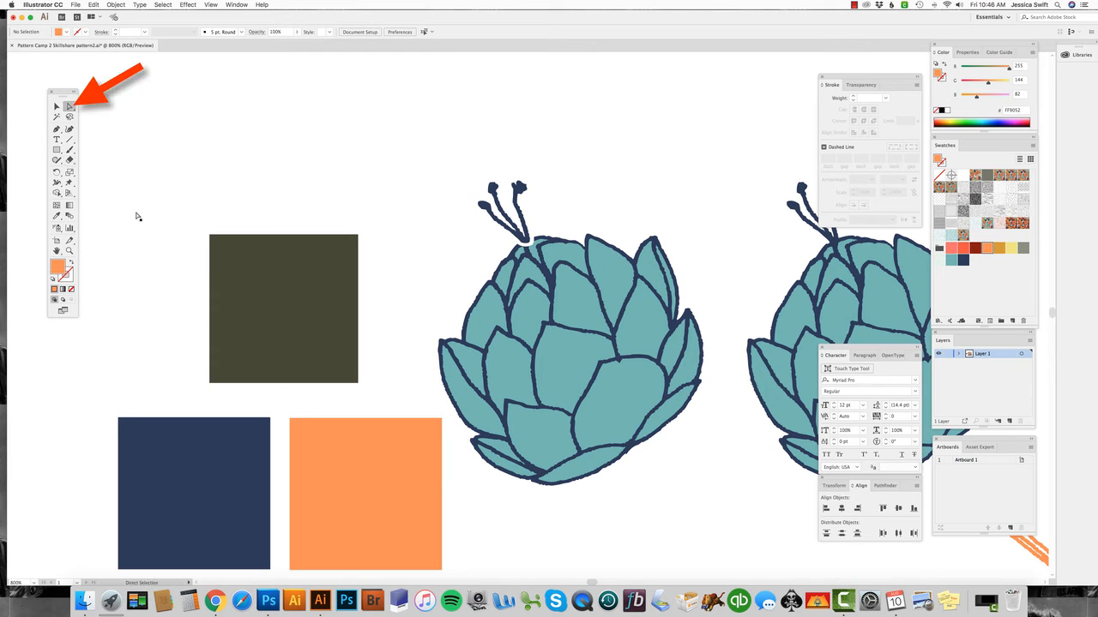
pyautogui.moveTo(521, 441); pyautogui.dragTo(715, 530)
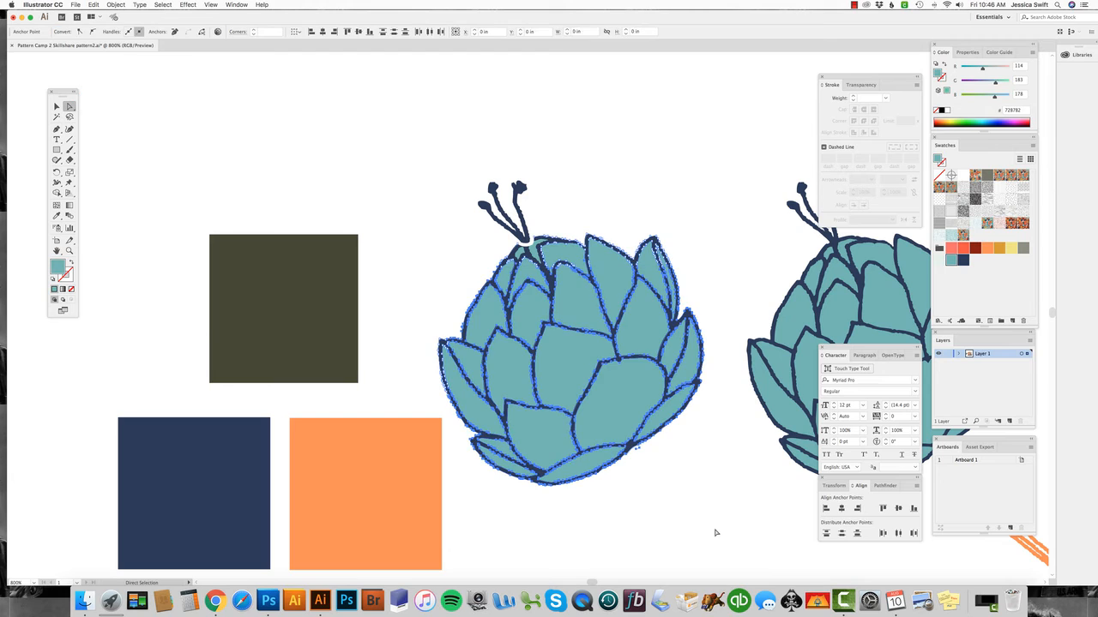
pyautogui.press('Delete')
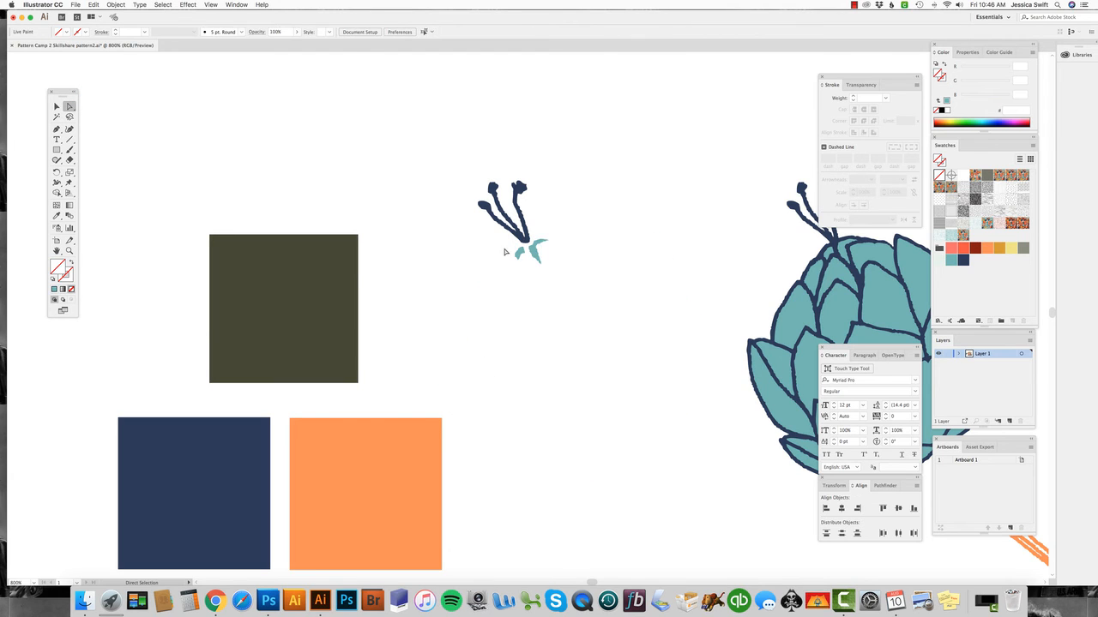
# - Delete the leftover teal scraps and outline remnants just beneath the isolated navy stamens
pyautogui.moveTo(506, 250); pyautogui.dragTo(563, 289)
pyautogui.press('Delete')
pyautogui.moveTo(489, 245); pyautogui.dragTo(600, 318)
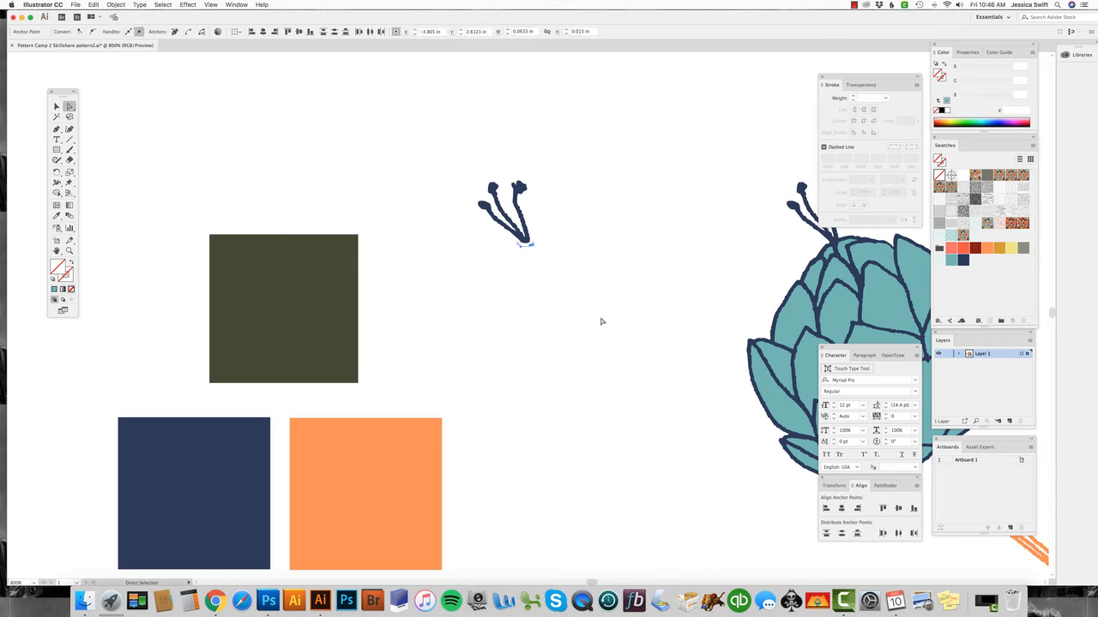
pyautogui.click(56, 106)
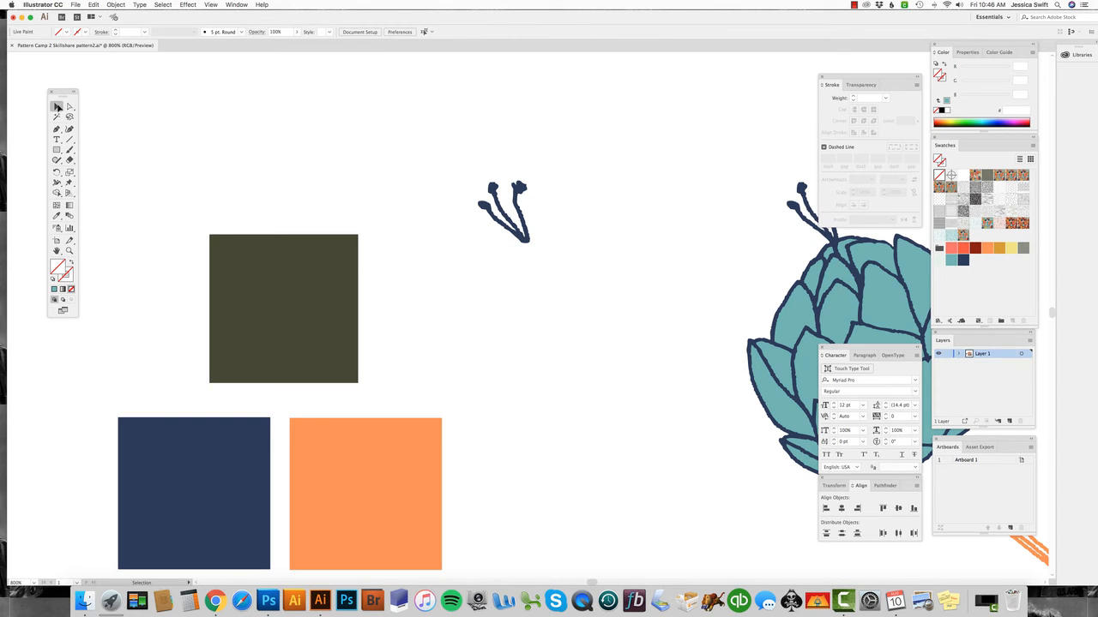
# - Delete the stray fragment at the far lower-right corner of the stamen group's bounds, and check the remaining artwork for other remnants
pyautogui.click(494, 199)
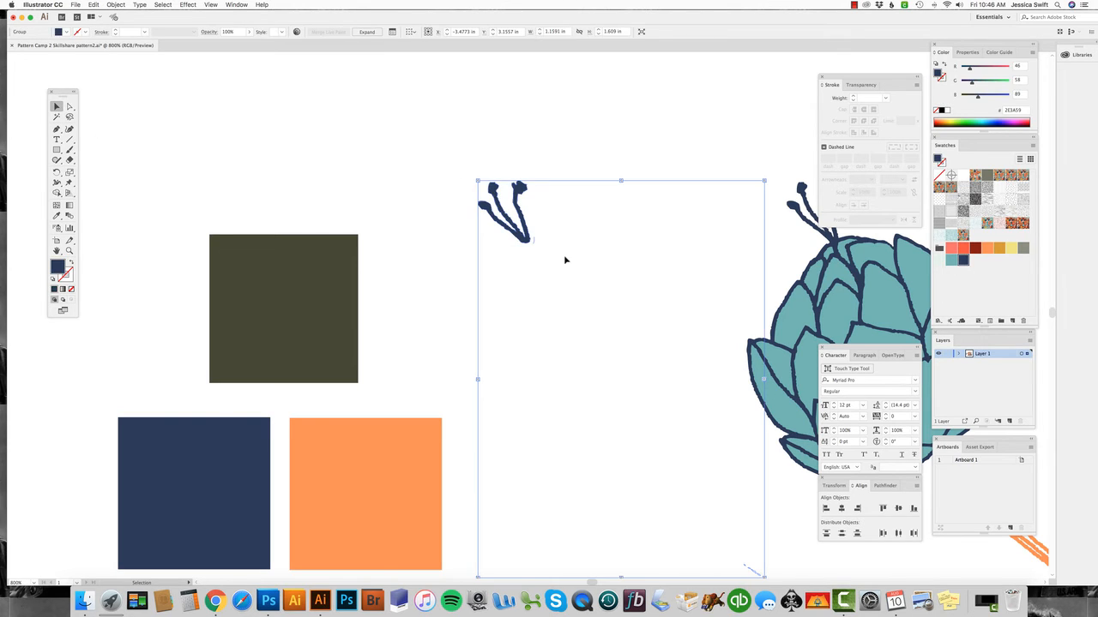
pyautogui.click(70, 106)
pyautogui.scroll(-5, 473, 388)
pyautogui.moveTo(706, 583); pyautogui.dragTo(765, 414)
pyautogui.moveTo(718, 336); pyautogui.dragTo(797, 413)
pyautogui.press('Delete')
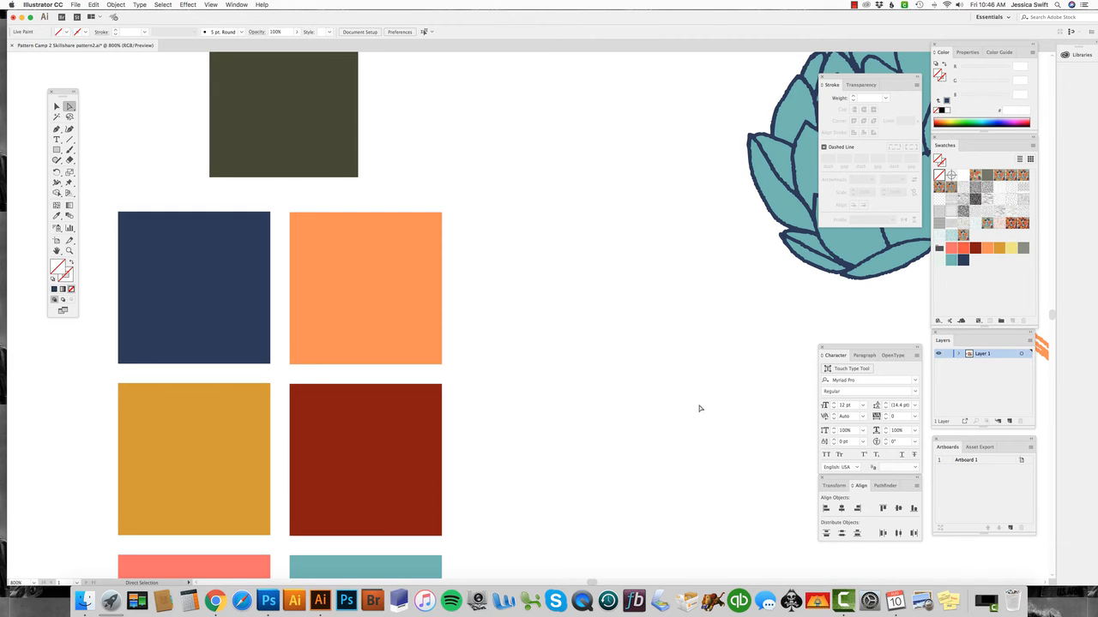
pyautogui.scroll(5, 559, 409)
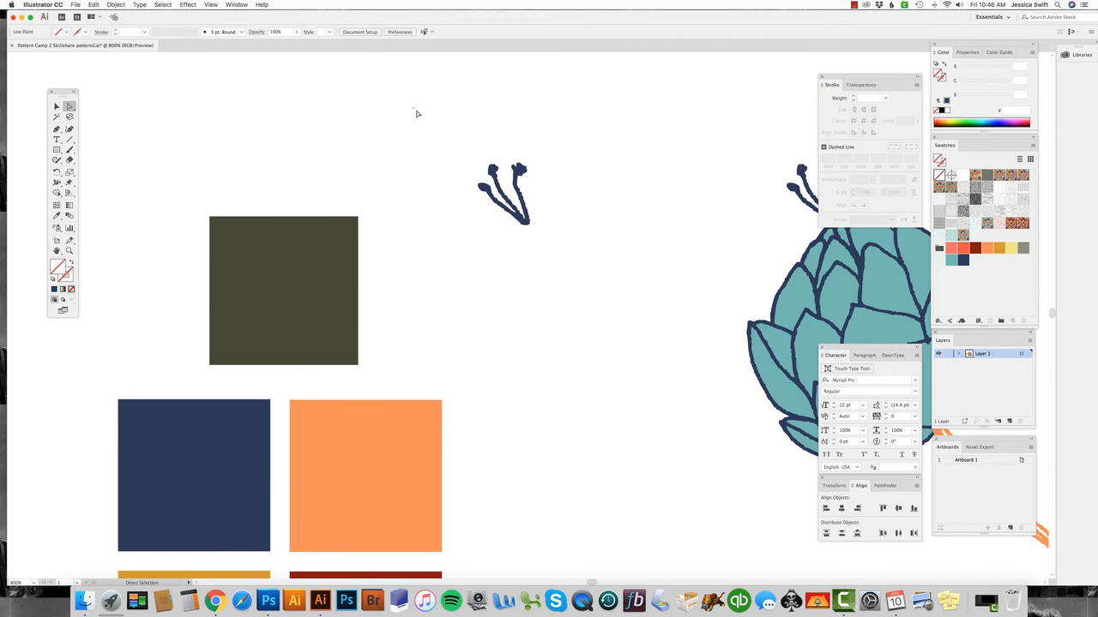
pyautogui.moveTo(412, 107); pyautogui.dragTo(639, 319)
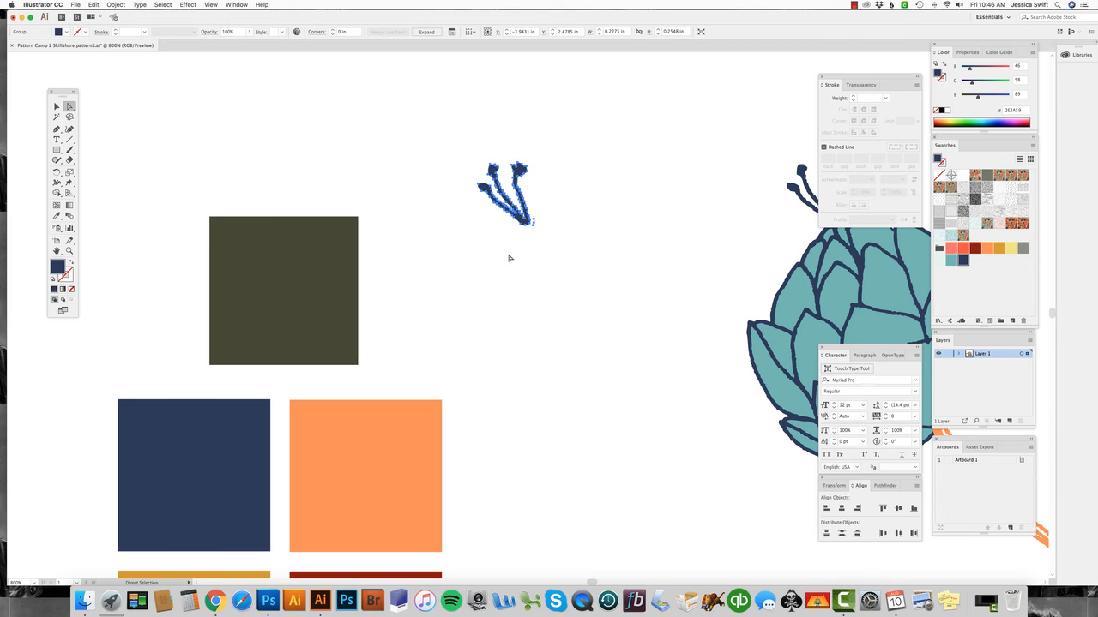
pyautogui.click(509, 257)
# - Select the isolated stamen group and move it exactly over the stamens of the original flower head
pyautogui.click(56, 107)
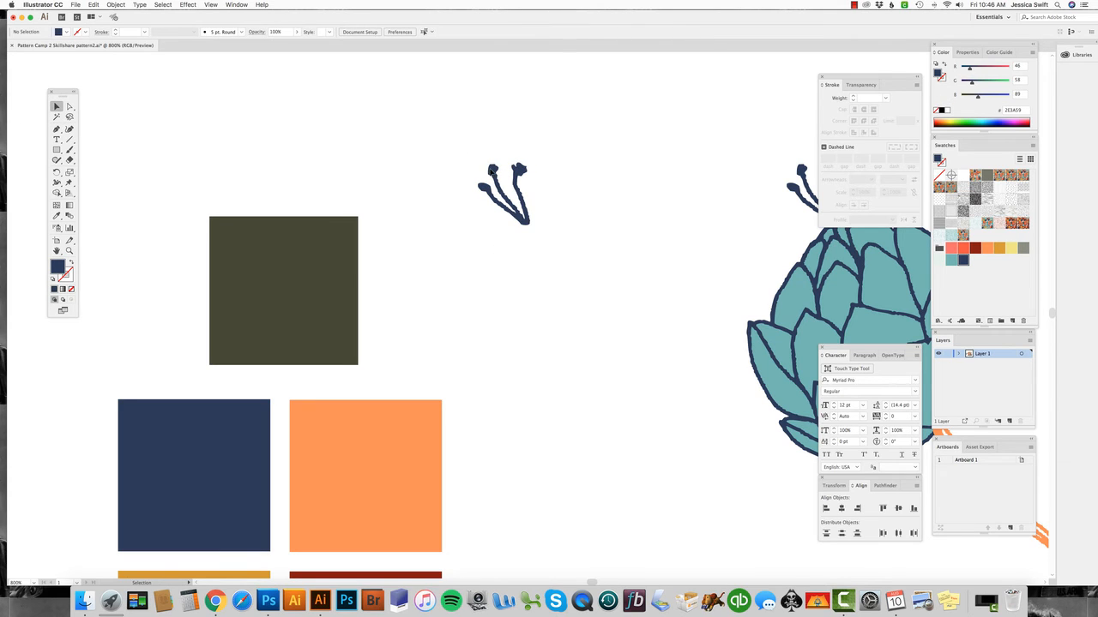
pyautogui.click(490, 170)
pyautogui.hscroll(3, 439, 186)
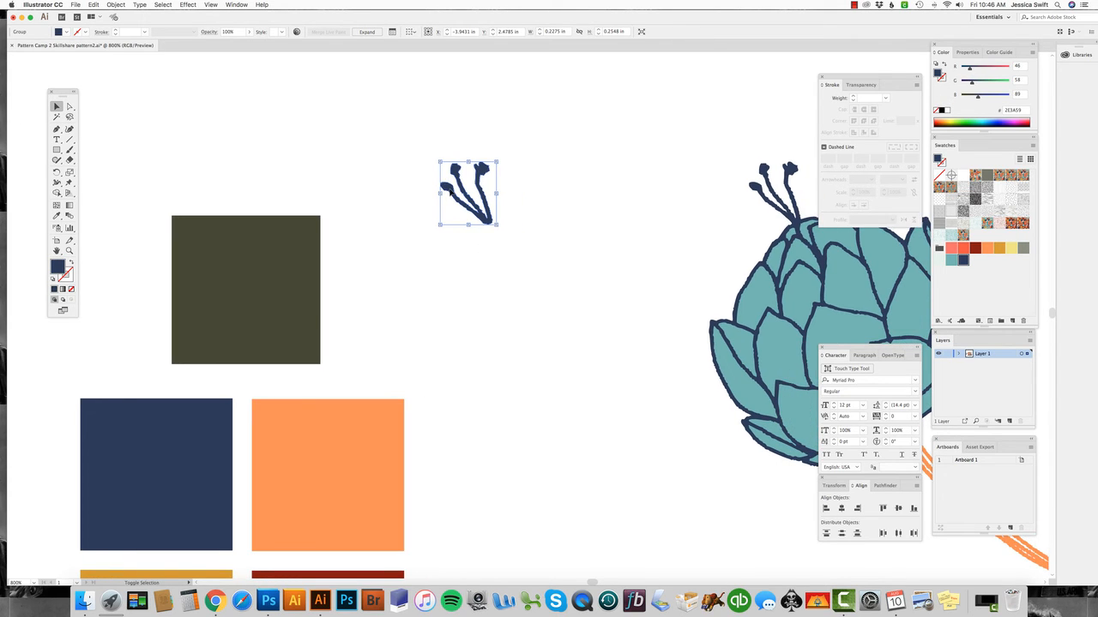
pyautogui.hotkey('shift', 'Down')
pyautogui.hotkey('shift', 'Up')
pyautogui.hotkey('shift', 'Up')
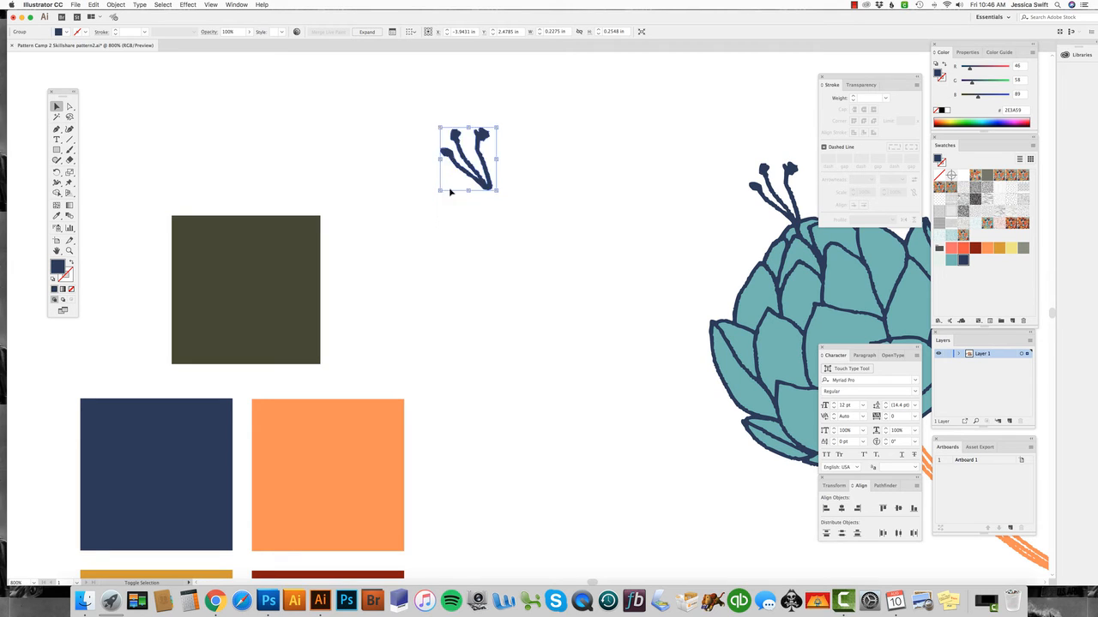
pyautogui.hotkey('shift', 'Right')
pyautogui.hotkey('shift', 'Right')
pyautogui.hotkey('shift', 'Right')
pyautogui.hotkey('shift', 'Right')
pyautogui.hotkey('shift', 'Right')
pyautogui.hotkey('shift', 'Right')
pyautogui.hotkey('shift', 'Right')
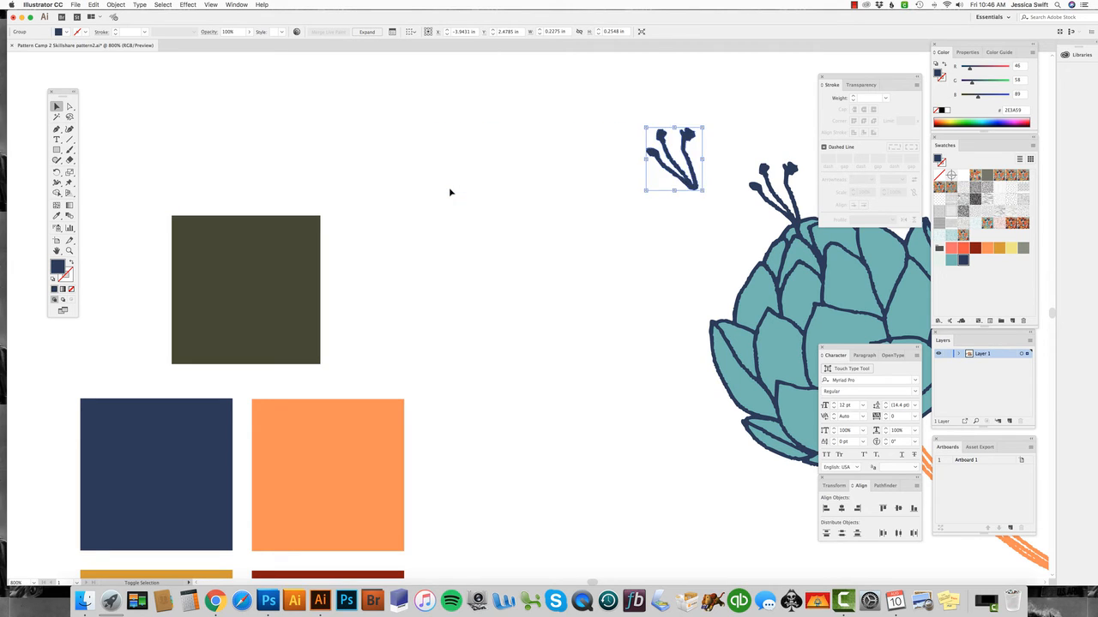
pyautogui.hotkey('shift', 'Down')
pyautogui.hotkey('shift', 'Right')
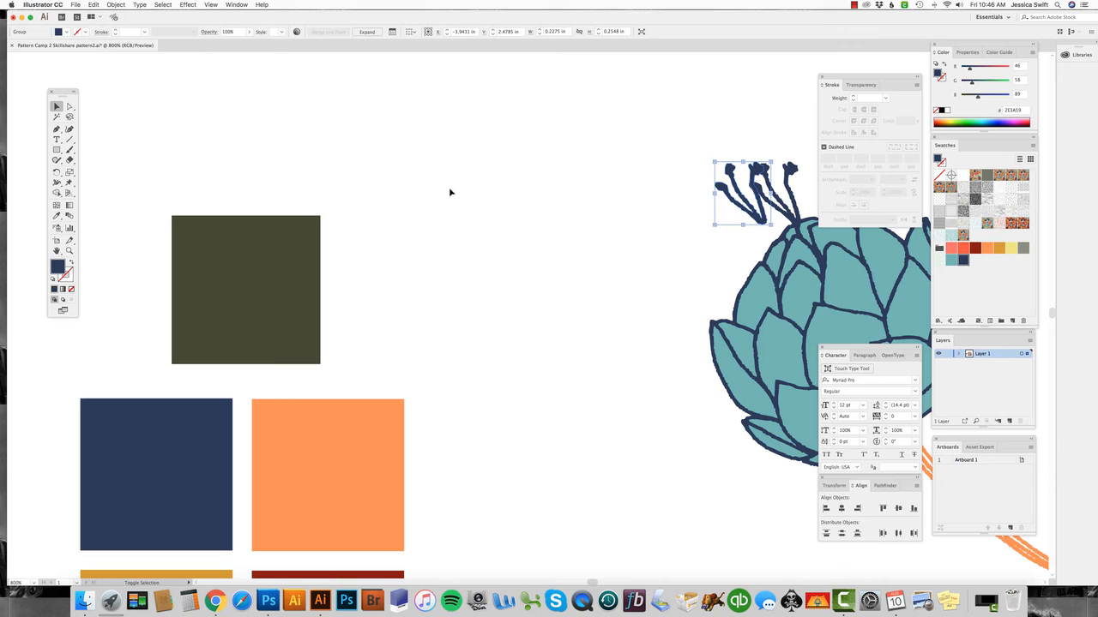
pyautogui.hotkey('shift', 'Right')
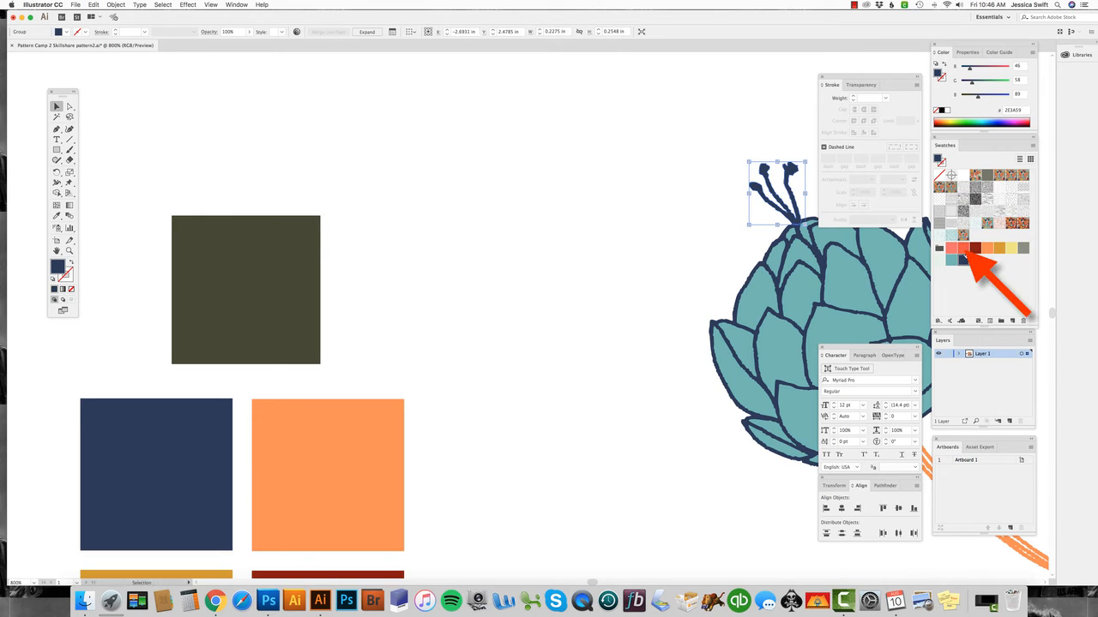
# - Fill the separated stamens with the coral red swatch (#F95341) and deselect them
pyautogui.click(961, 251)
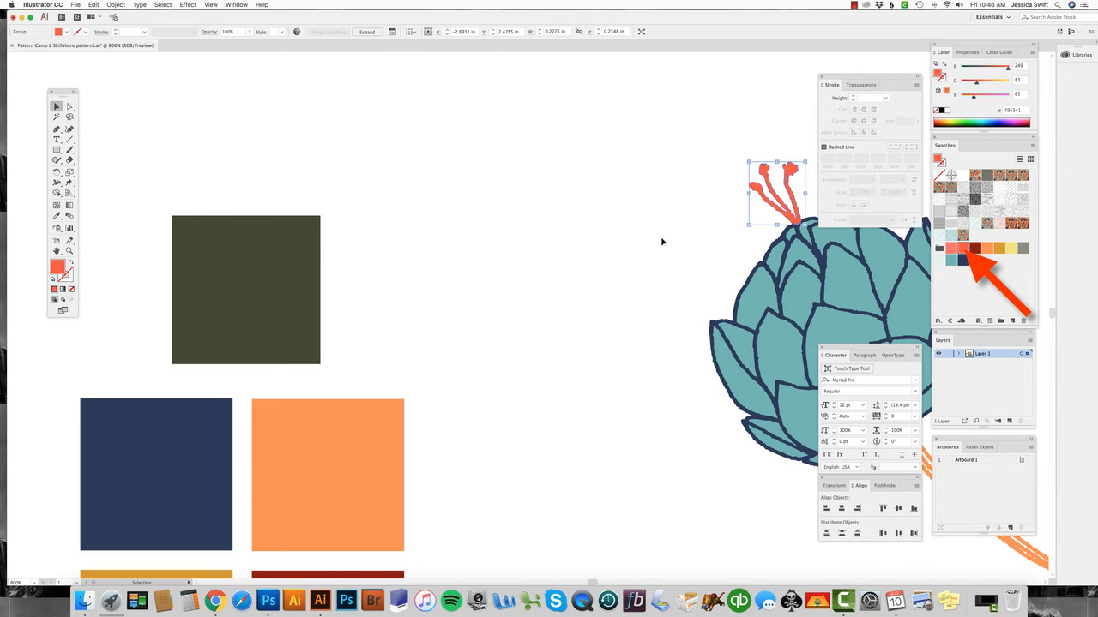
pyautogui.hscroll(2, 472, 281)
pyautogui.hscroll(4, 473, 280)
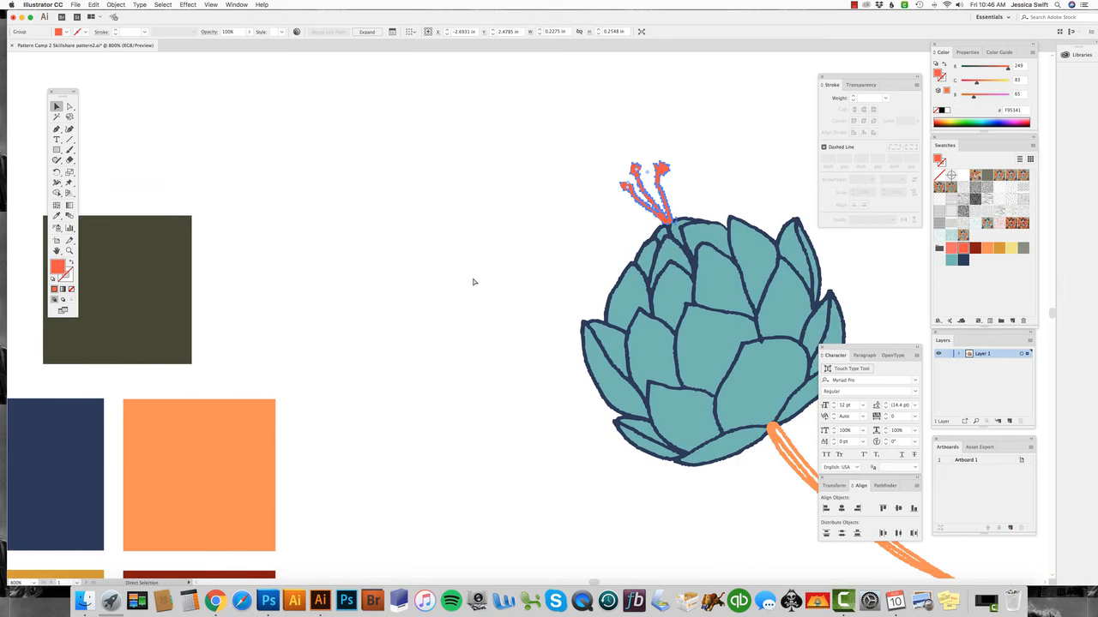
pyautogui.press('super+minus')
pyautogui.click(423, 303)
# - Select the coral red stamens and hide them to expose the navy stamens underneath
pyautogui.scroll(-3, 423, 307)
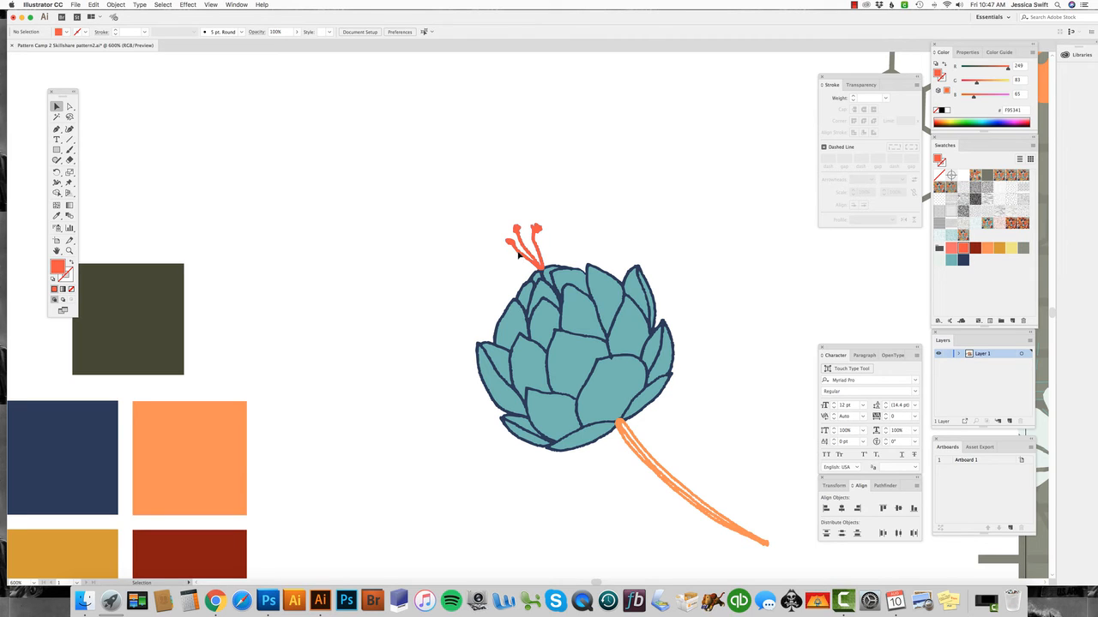
pyautogui.click(518, 254)
pyautogui.click(115, 4)
pyautogui.moveTo(132, 73)
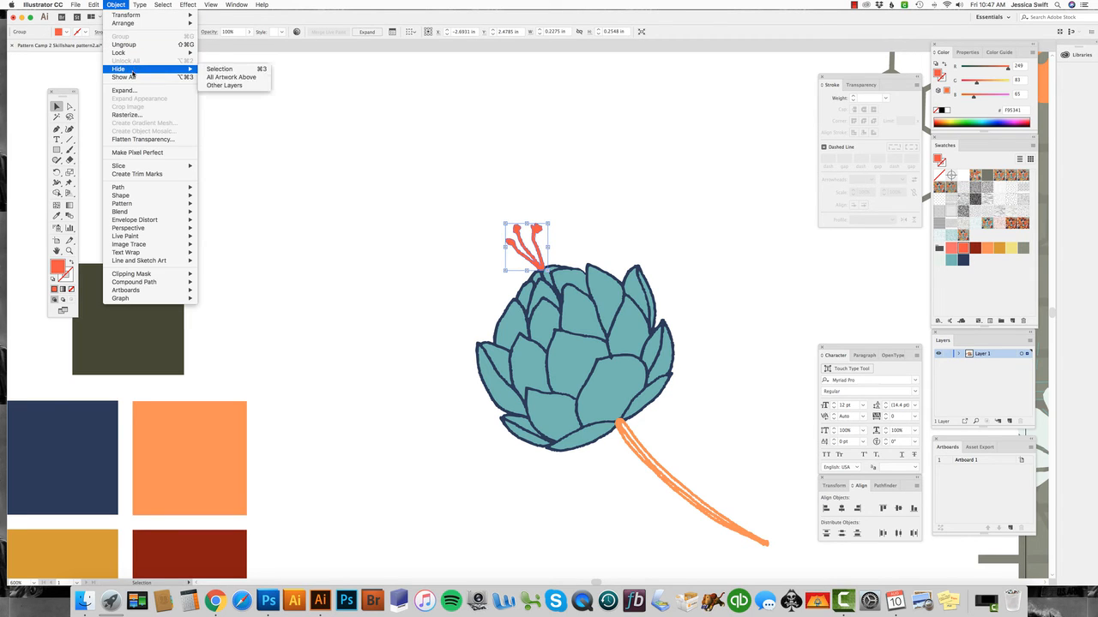
pyautogui.click(220, 68)
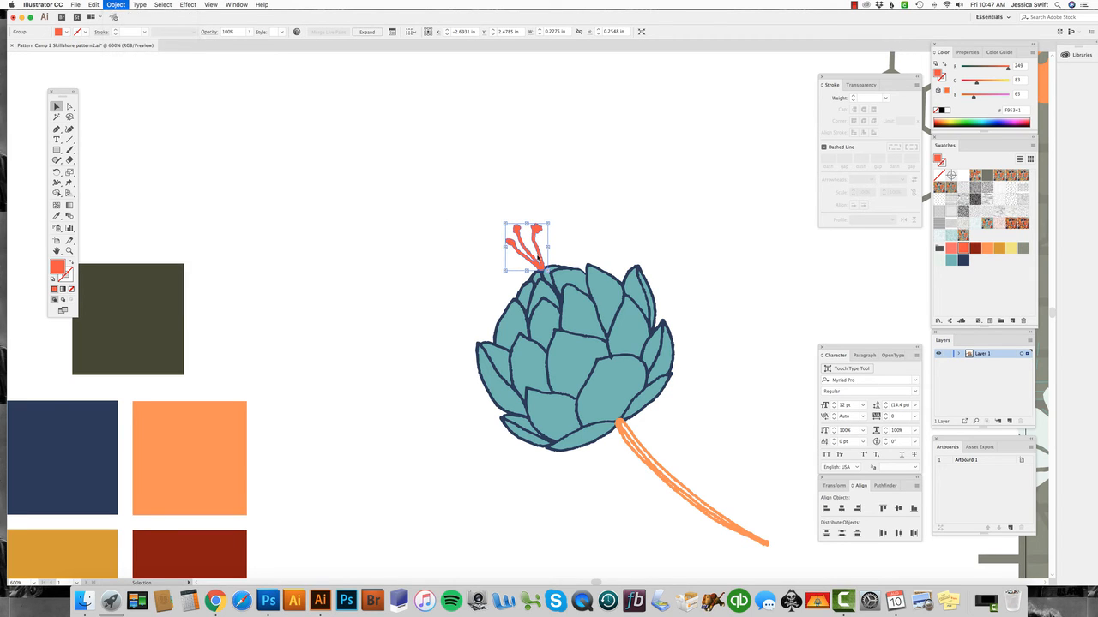
# - Cut the navy stamens off the original flower head with the Eraser tool and delete them
pyautogui.click(70, 159)
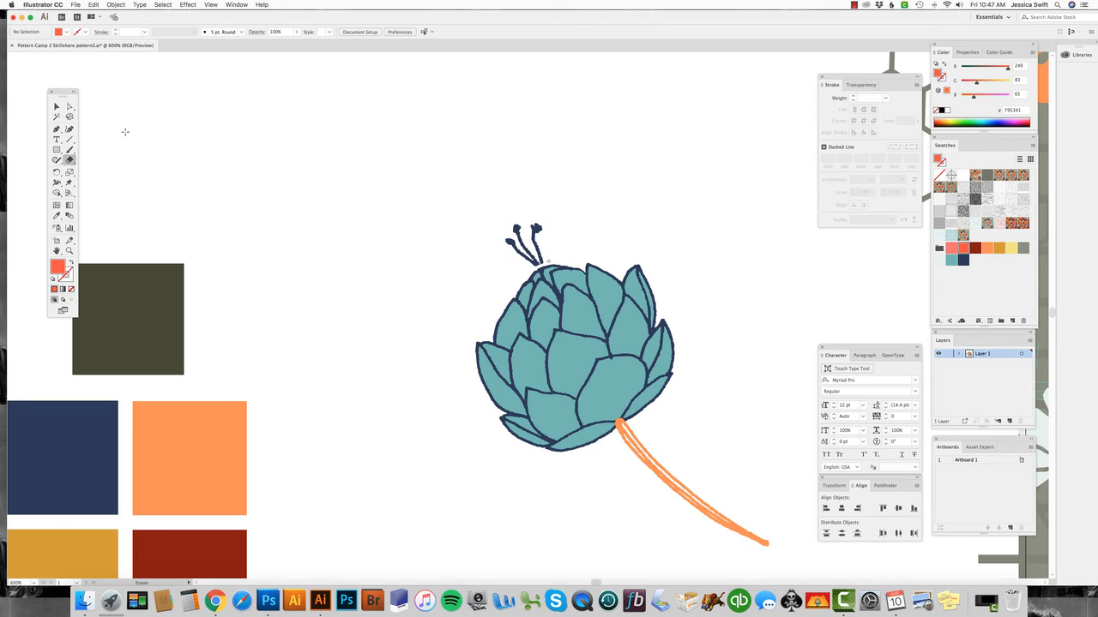
pyautogui.click(71, 106)
pyautogui.moveTo(497, 191); pyautogui.dragTo(536, 268)
pyautogui.press('Delete')
pyautogui.press('Delete')
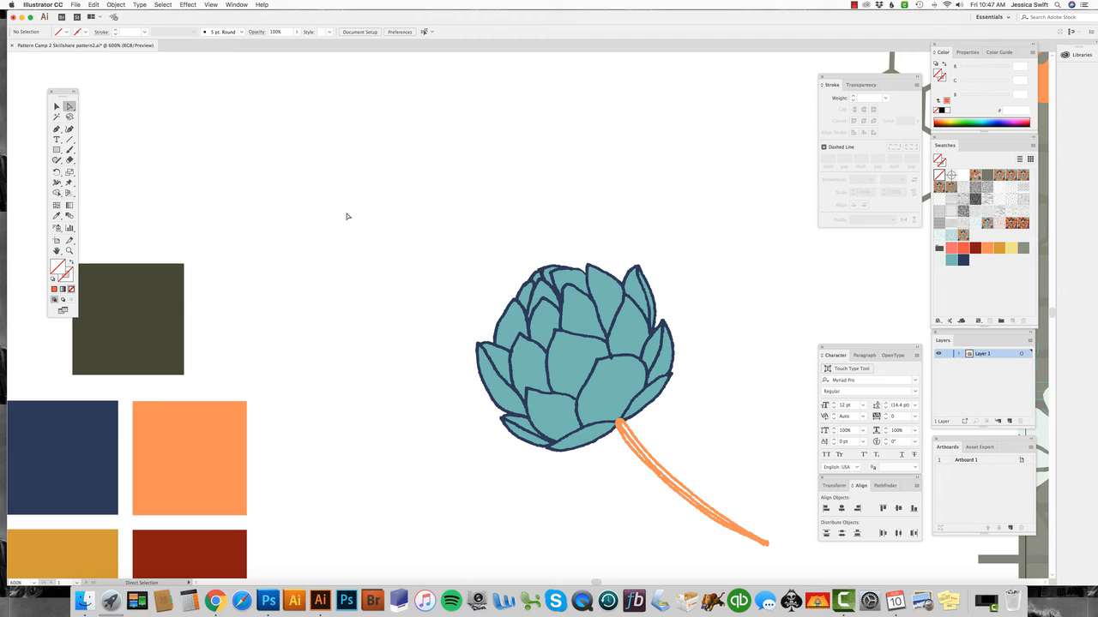
# - Show all hidden artwork to bring back the coral red stamens, and hide the speckle texture group again
pyautogui.click(110, 5)
pyautogui.click(130, 79)
pyautogui.click(57, 106)
pyautogui.click(145, 114)
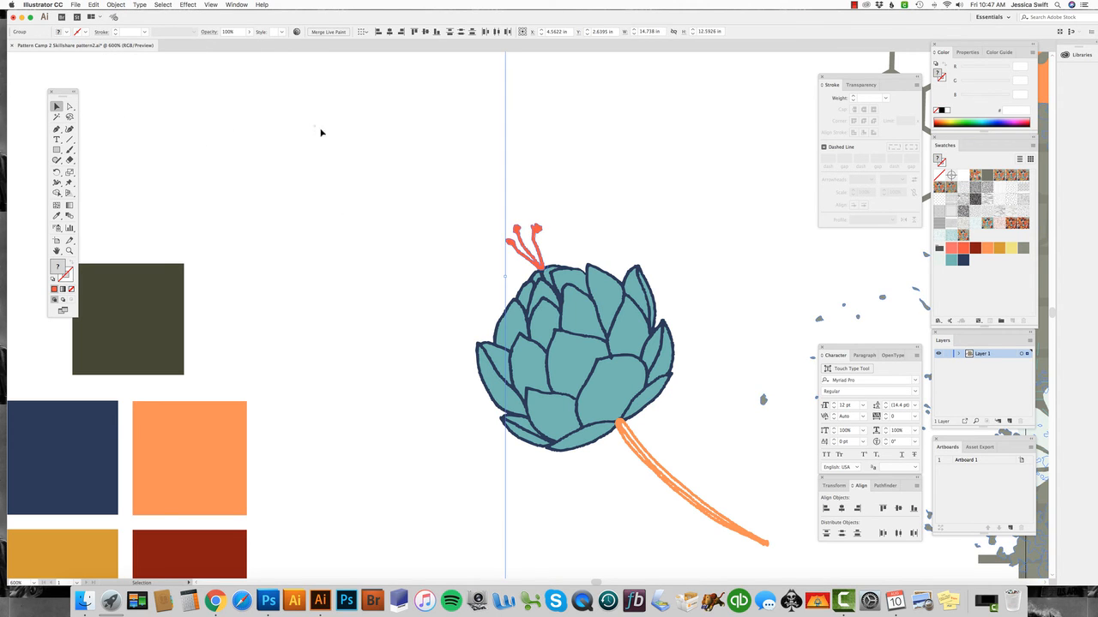
pyautogui.click(762, 400)
pyautogui.click(686, 373)
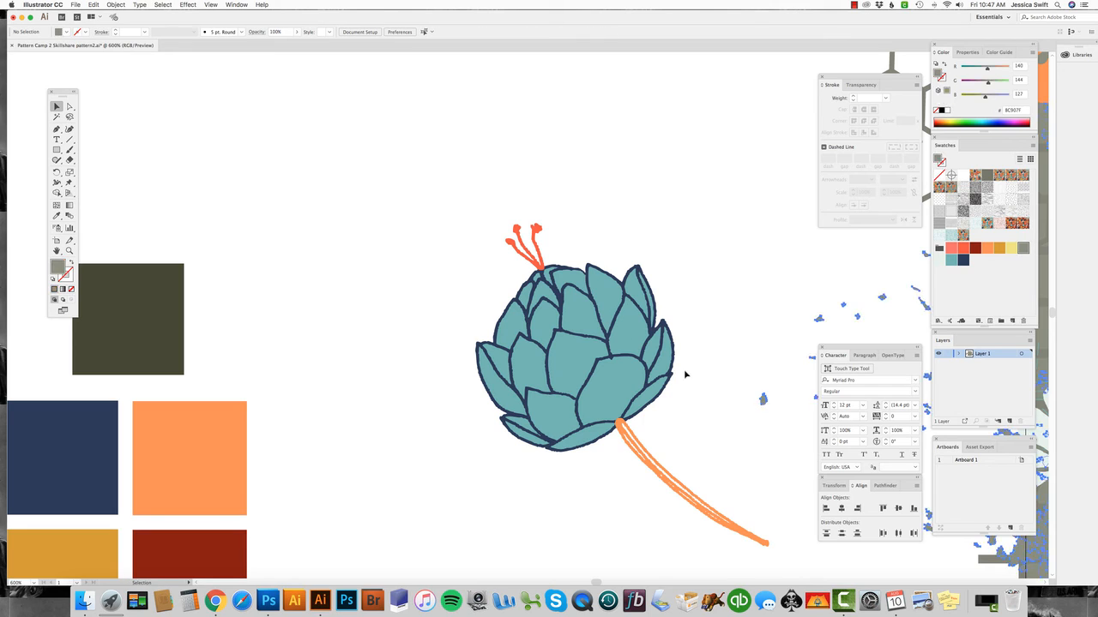
# - Send the coral red stamens to the back, behind the flower head, and deselect them
pyautogui.click(538, 229)
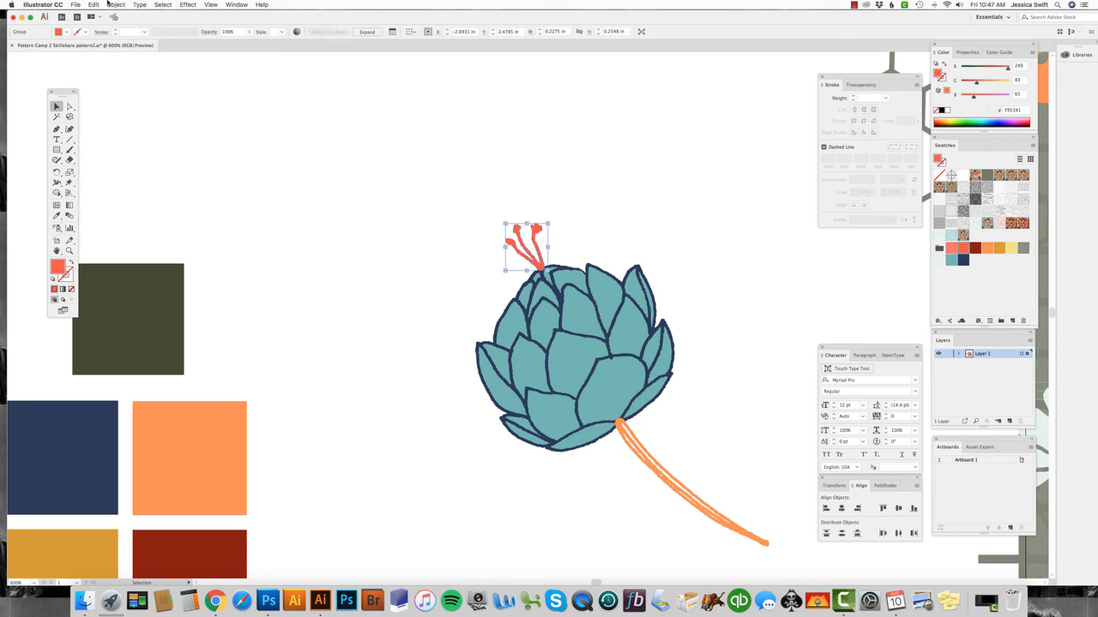
pyautogui.click(108, 4)
pyautogui.moveTo(196, 26)
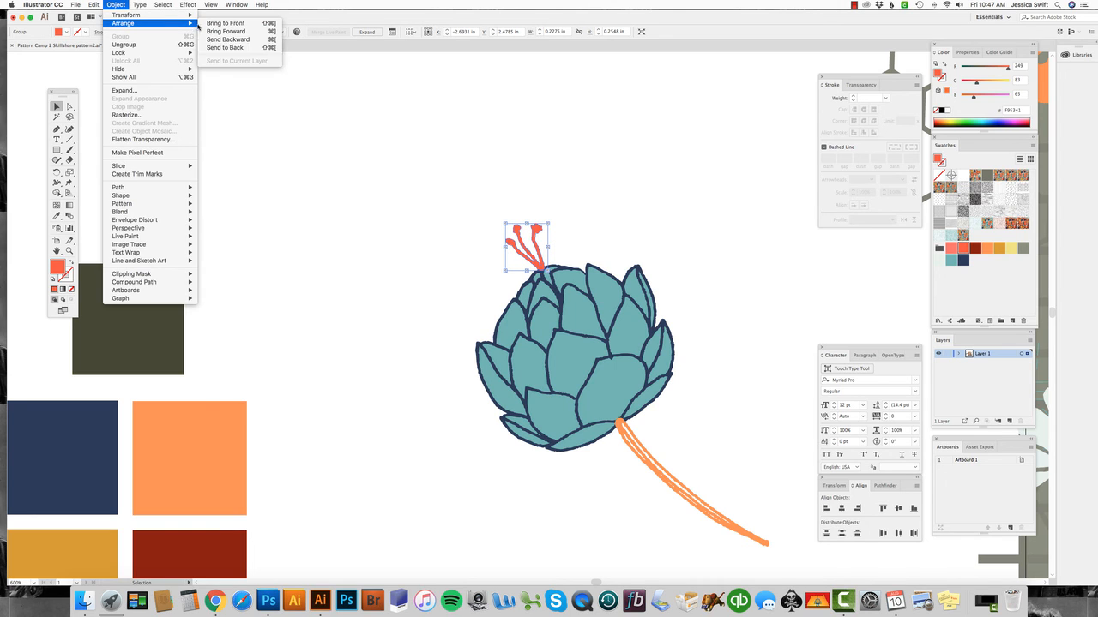
pyautogui.click(225, 48)
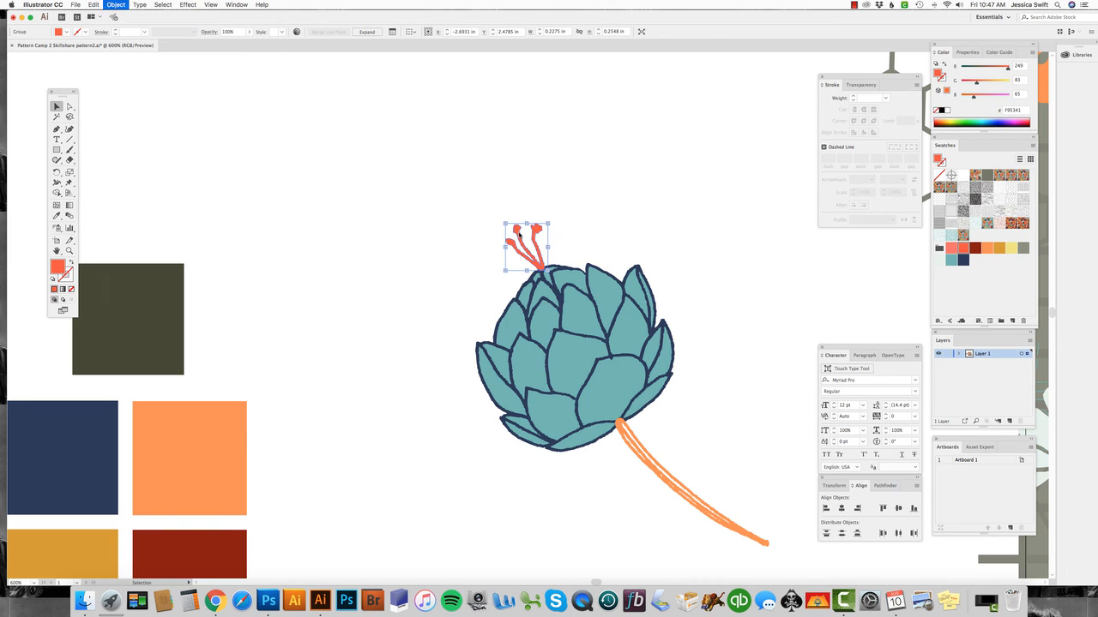
pyautogui.click(466, 268)
pyautogui.press('super+minus')
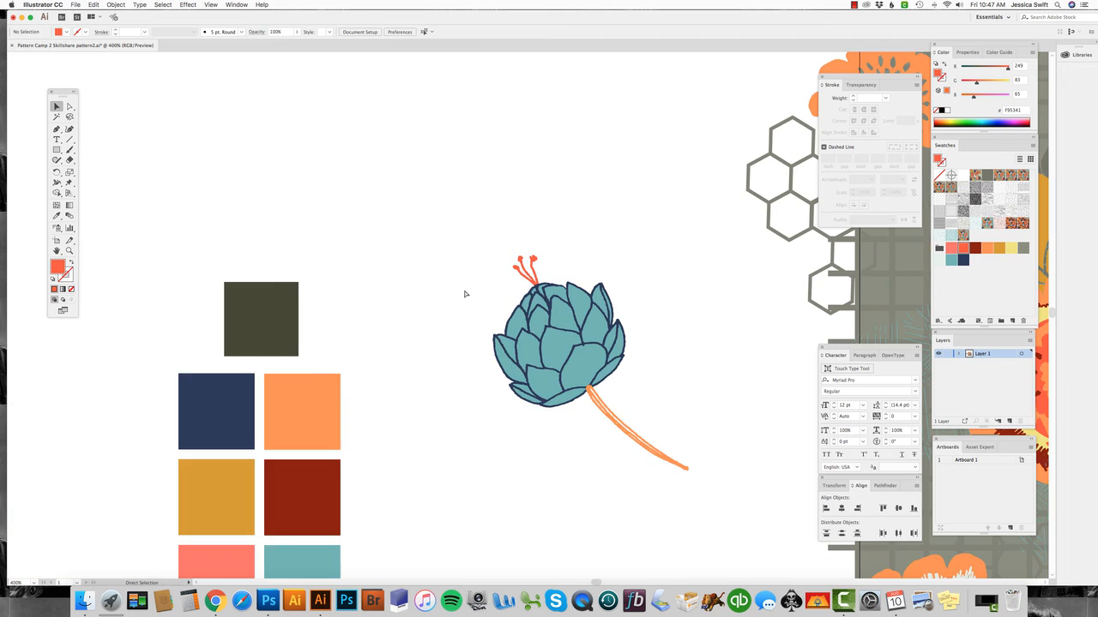
# - Send the orange stem to the back, behind the teal flower head, and deselect it
pyautogui.press('super+minus')
pyautogui.press('super+minus')
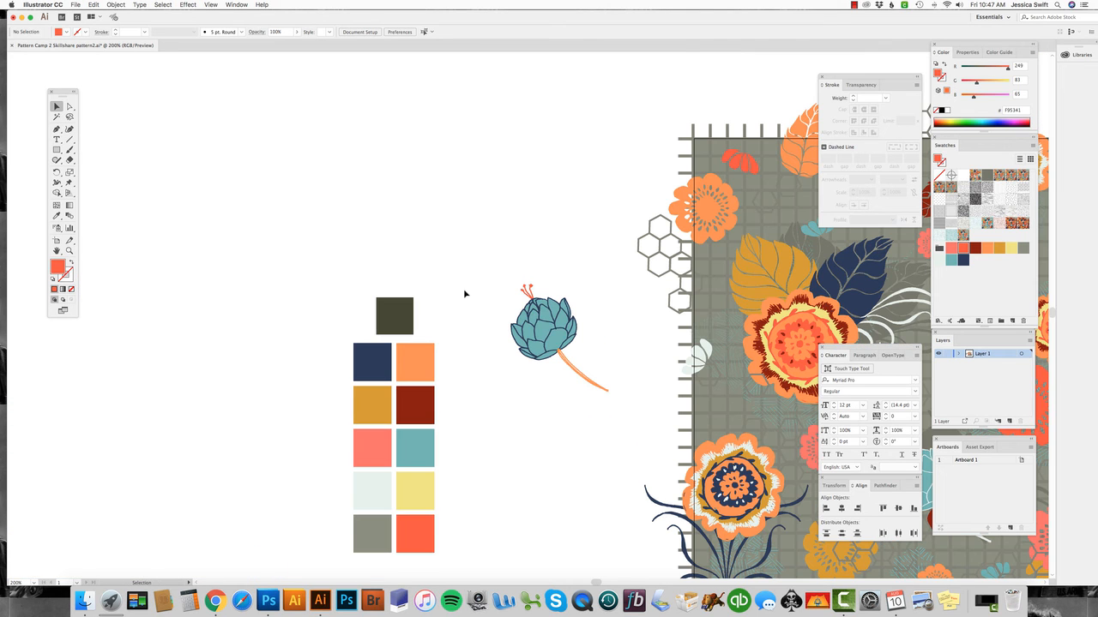
pyautogui.click(575, 367)
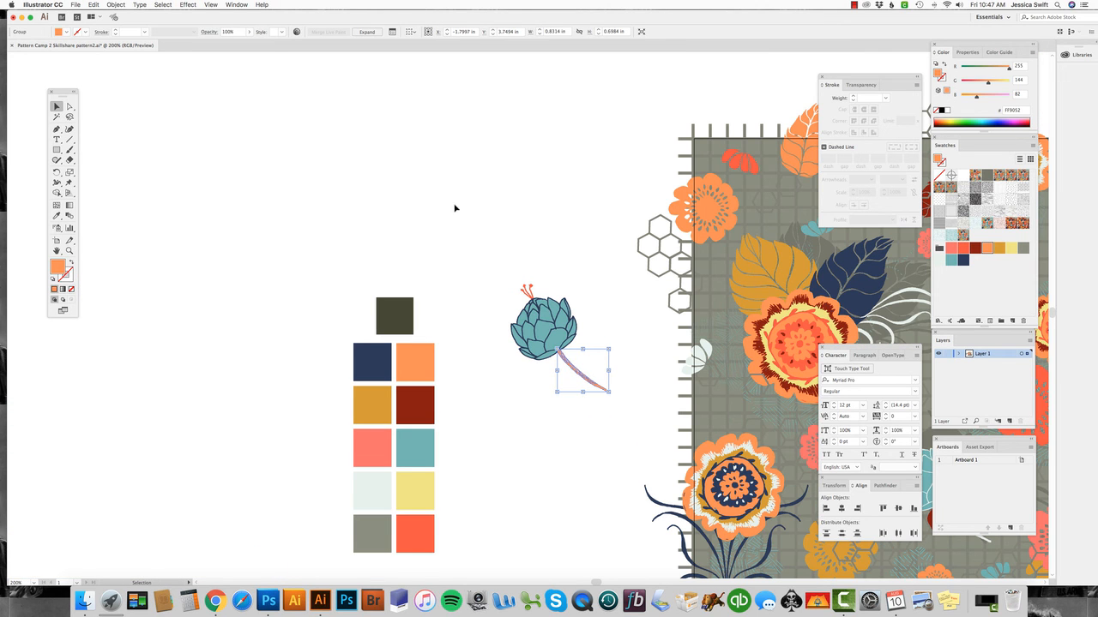
pyautogui.click(115, 4)
pyautogui.moveTo(146, 23)
pyautogui.click(222, 40)
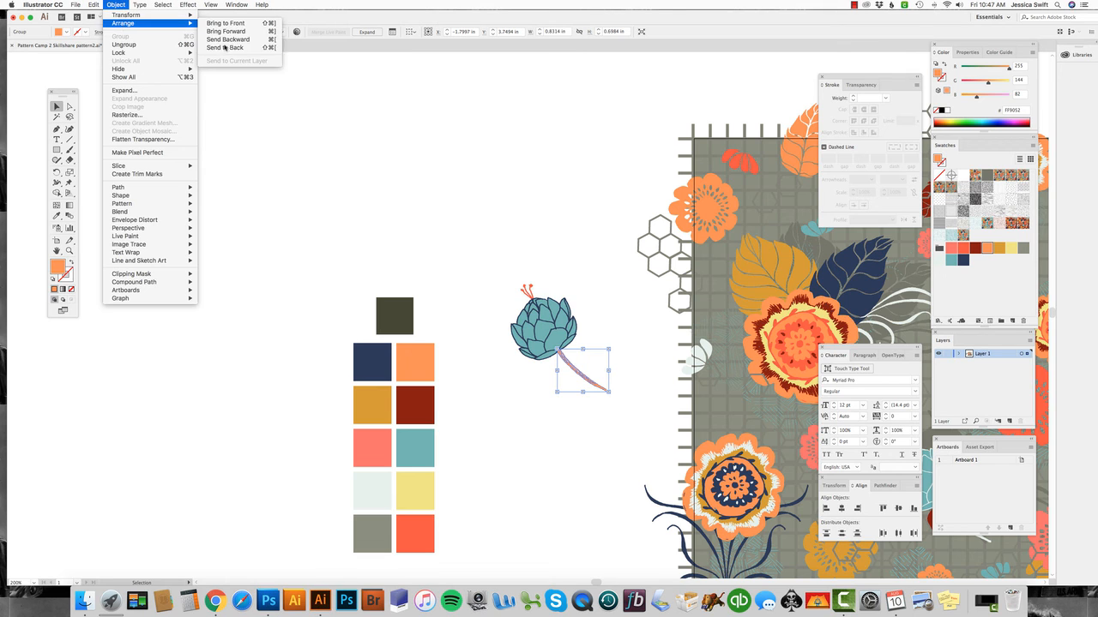
pyautogui.click(547, 407)
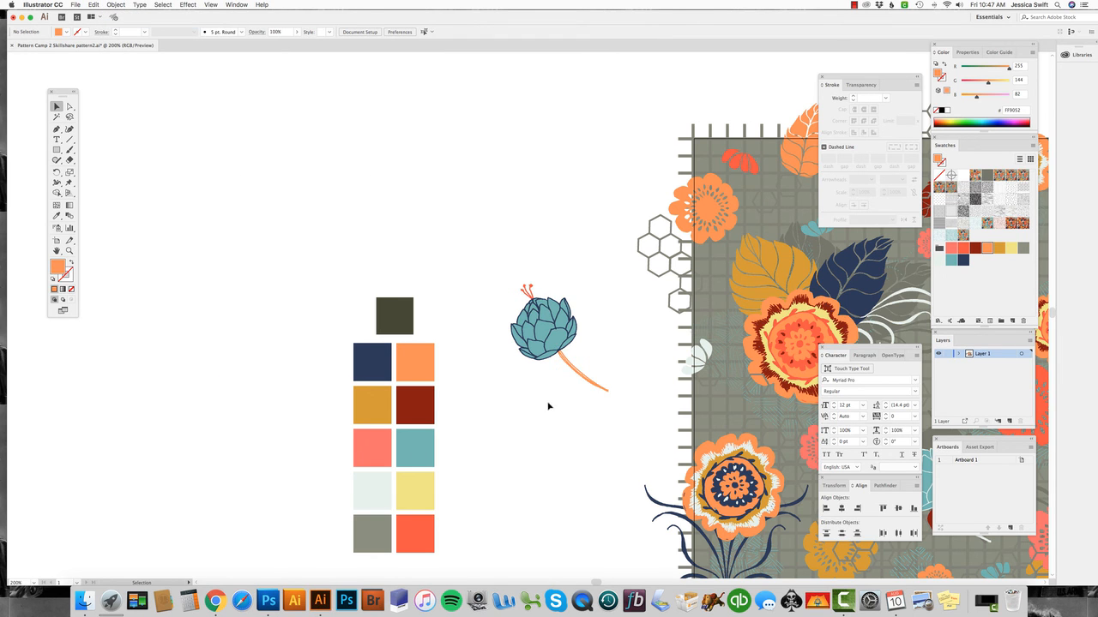
# - View the whole pattern tile together with the separated flower and the color squares
pyautogui.hscroll(3, 543, 431)
pyautogui.hscroll(3, 391, 389)
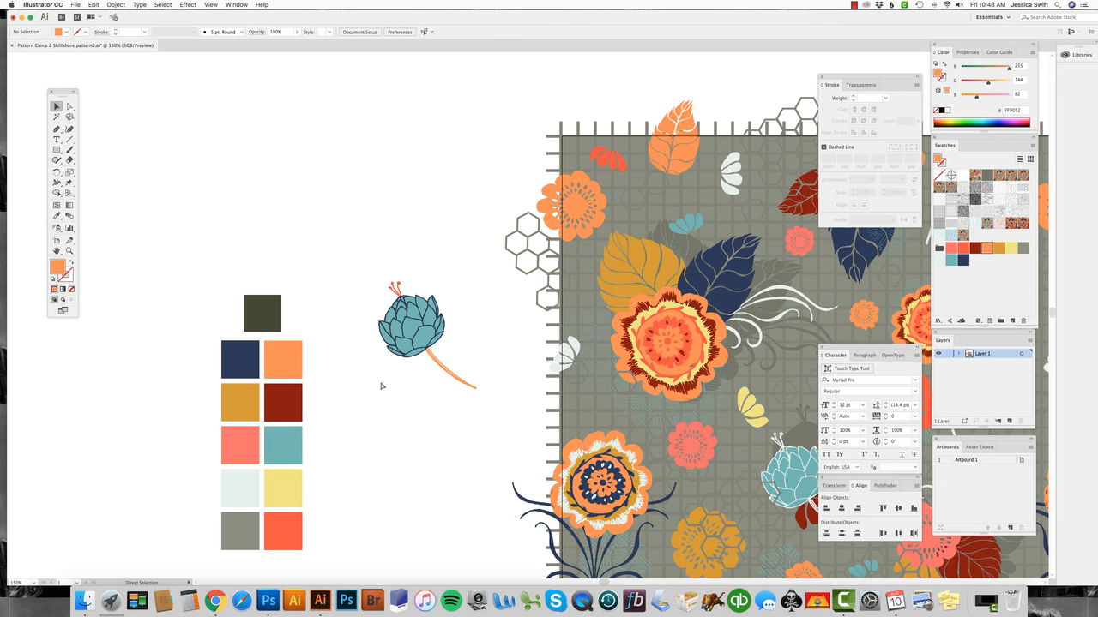
pyautogui.press('super+minus')
pyautogui.moveTo(691, 242); pyautogui.dragTo(560, 211)
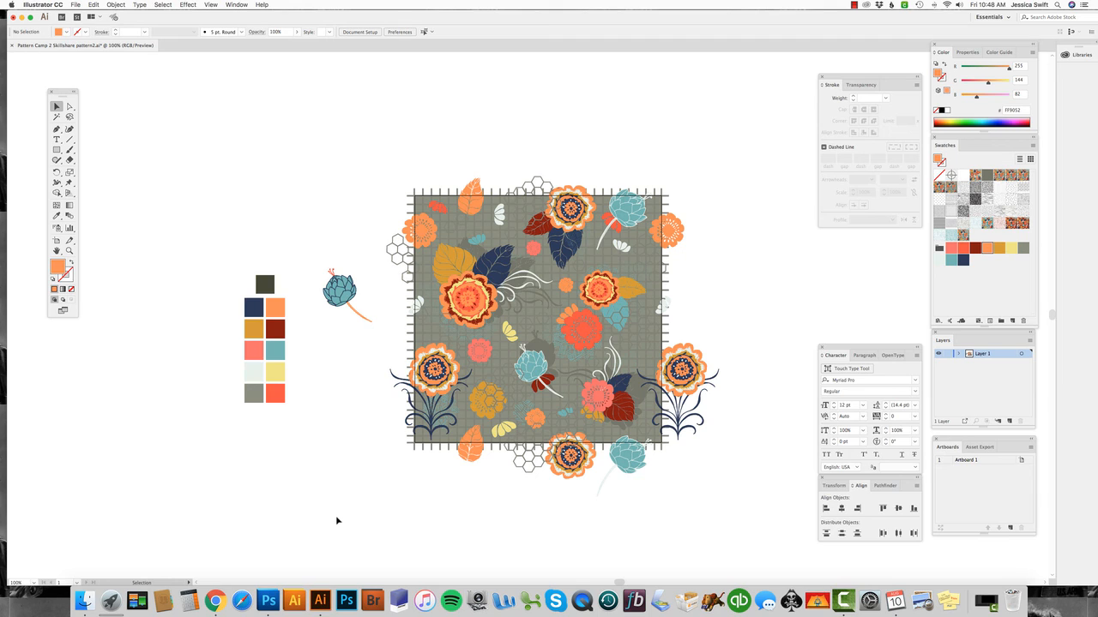